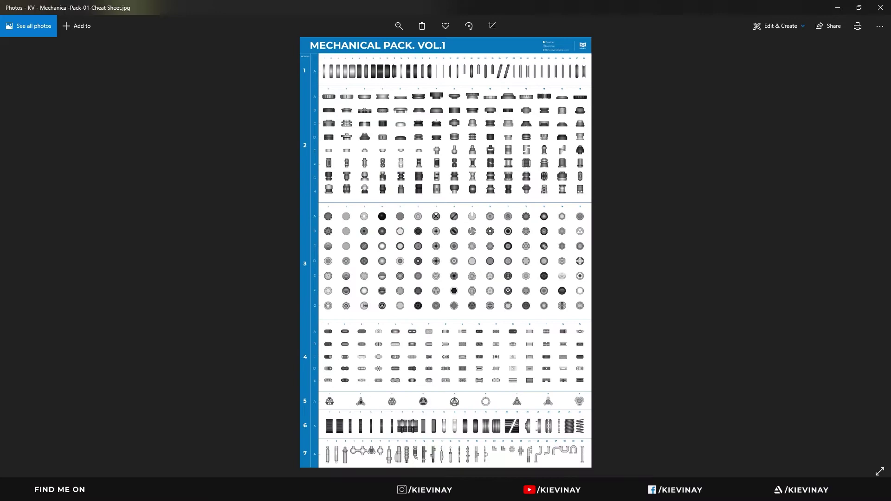
# Open Section 1's PNGs folder to show thumbnails KV - S1_A-01.png through S1_A-14.png
pyautogui.scroll(4, 465, 127)
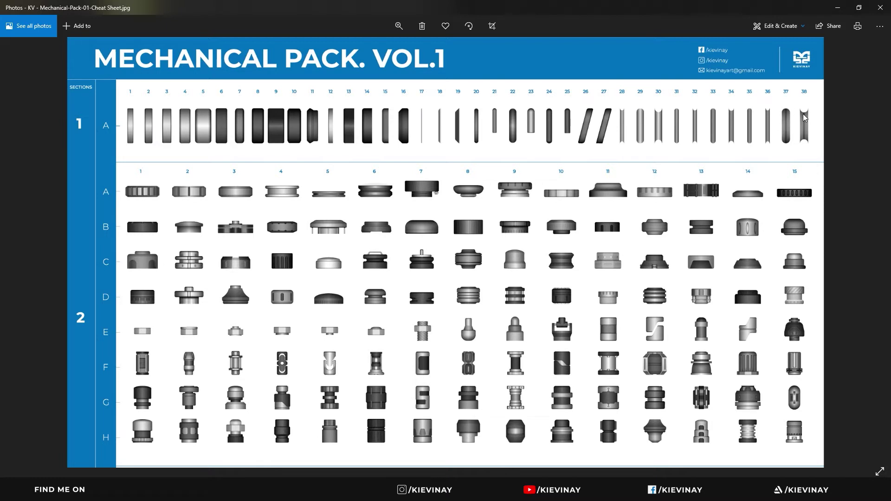
pyautogui.scroll(-2, 445, 186)
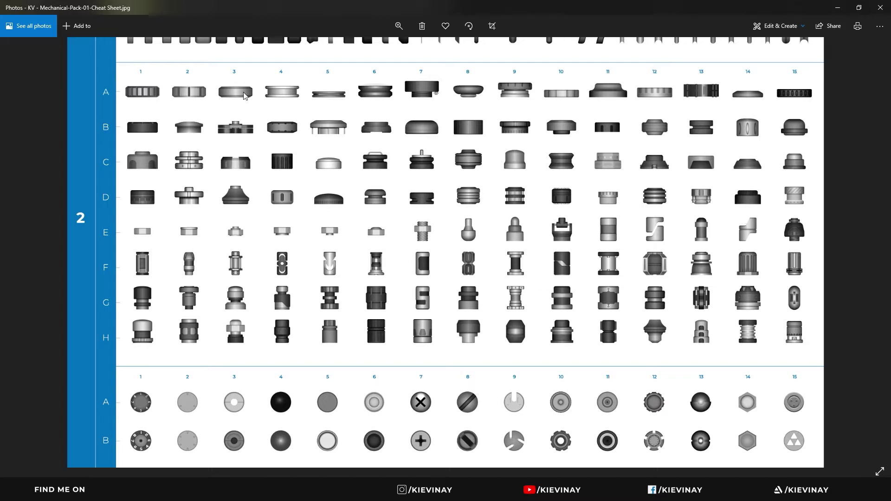
pyautogui.scroll(-15, 348, 296)
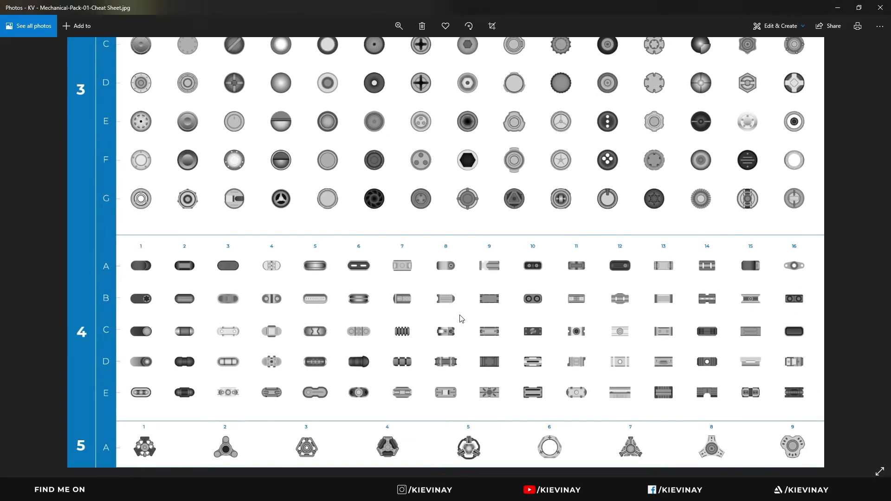
pyautogui.scroll(1, 459, 210)
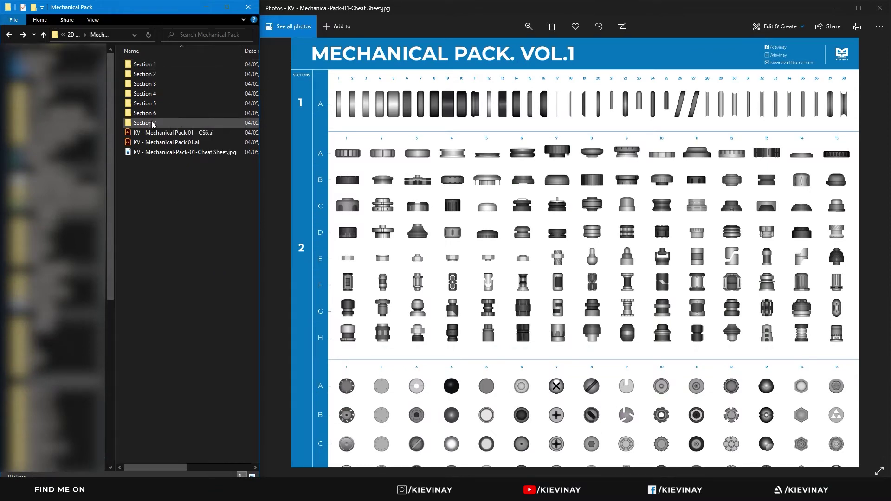
pyautogui.moveTo(153, 124)
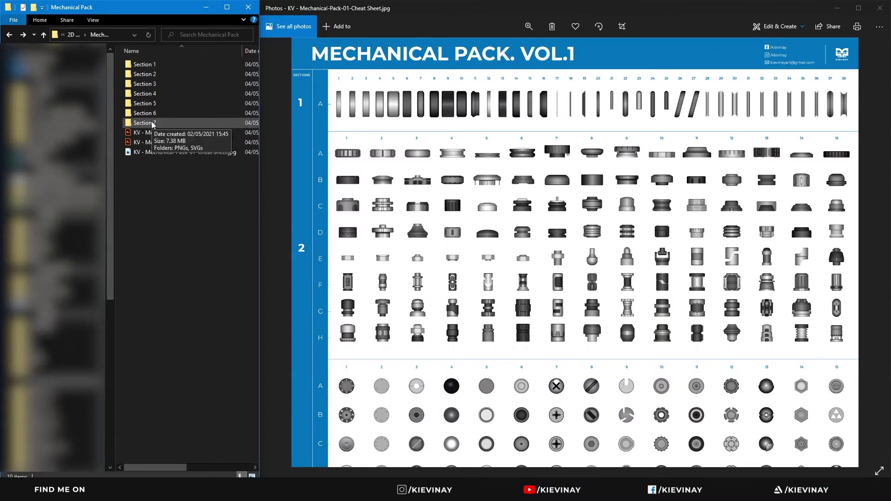
pyautogui.doubleClick(147, 65)
pyautogui.moveTo(146, 75)
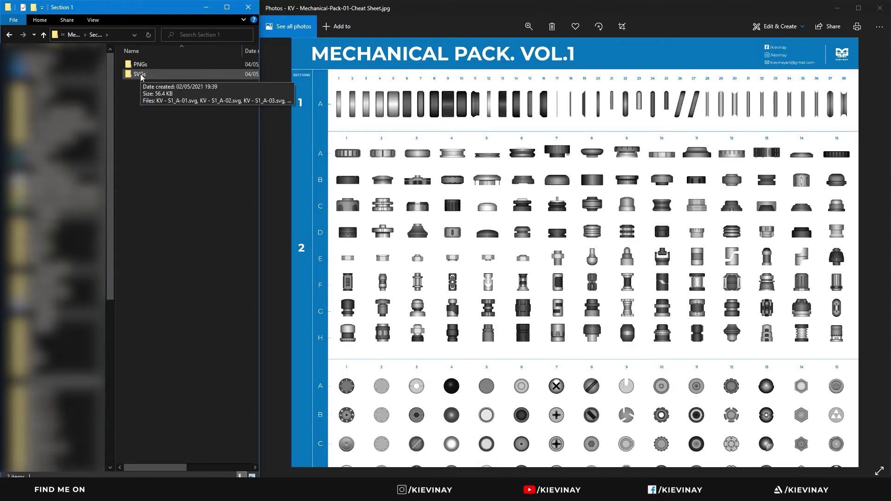
pyautogui.doubleClick(140, 64)
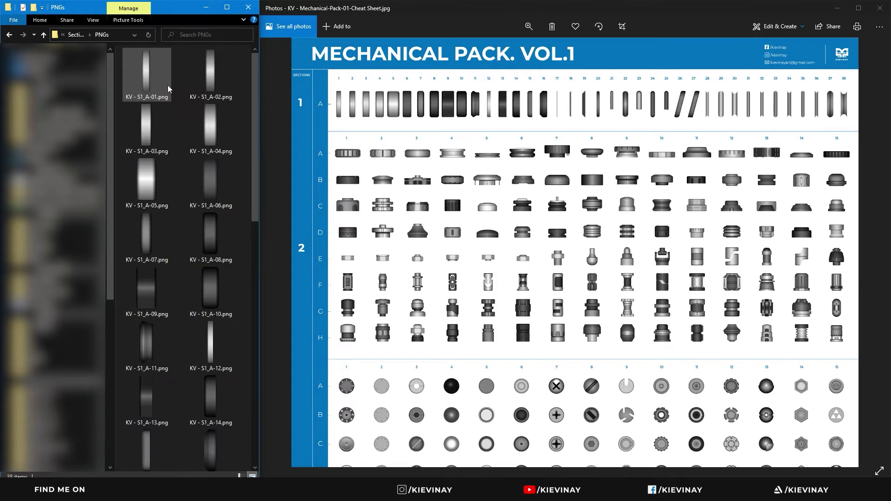
pyautogui.moveTo(158, 84)
pyautogui.moveTo(151, 103)
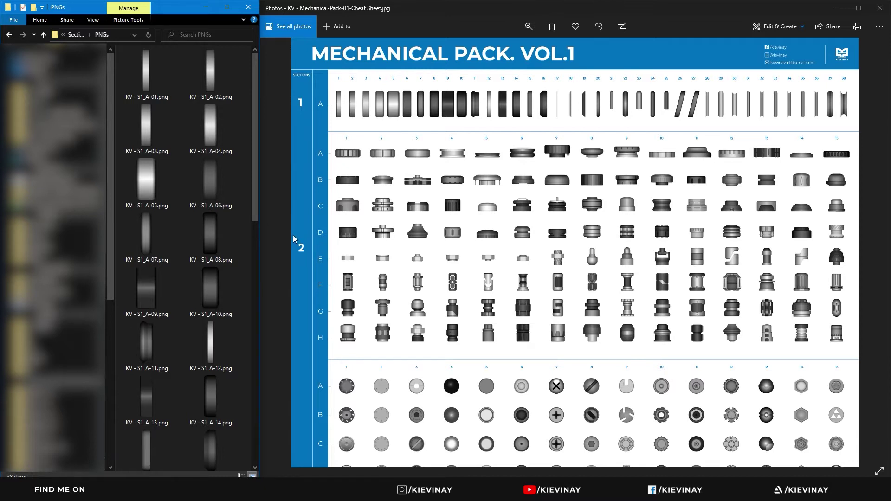
# Go up to Mechanical Pack and browse the PNG thumbnails in Section 2's PNGs folder
pyautogui.click(44, 35)
pyautogui.click(43, 35)
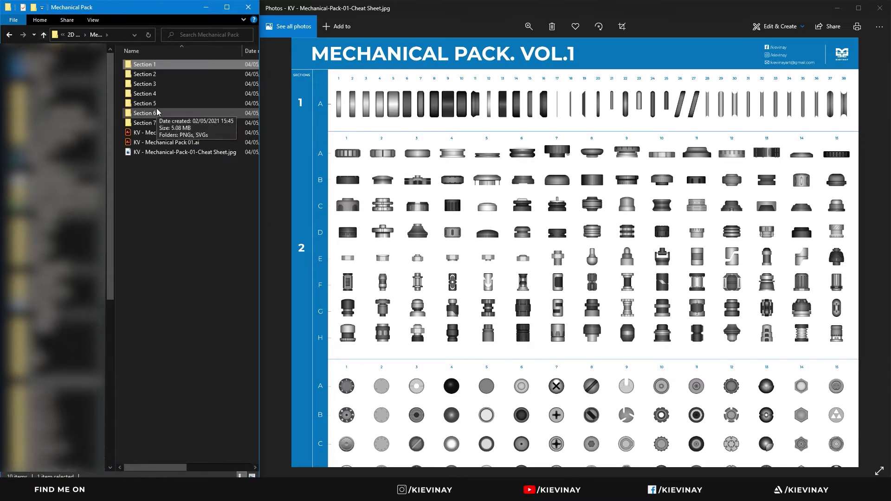
pyautogui.doubleClick(144, 74)
pyautogui.click(145, 68)
pyautogui.doubleClick(145, 65)
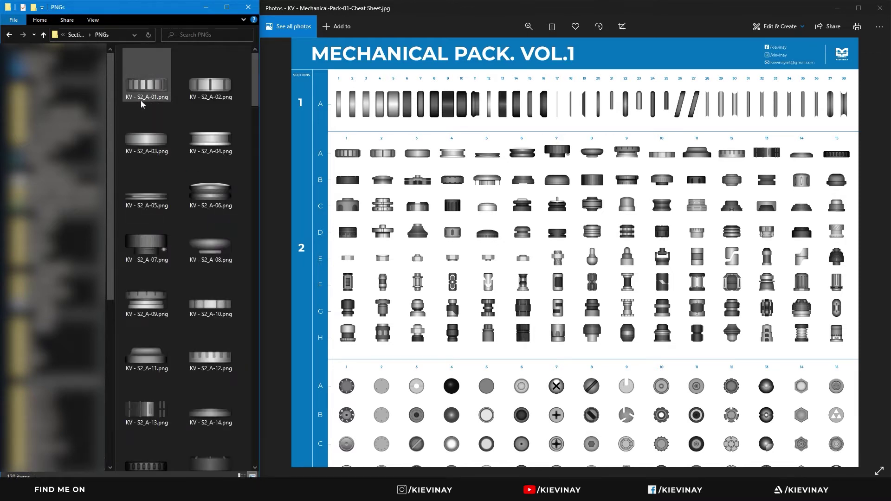
pyautogui.moveTo(255, 104); pyautogui.dragTo(256, 460)
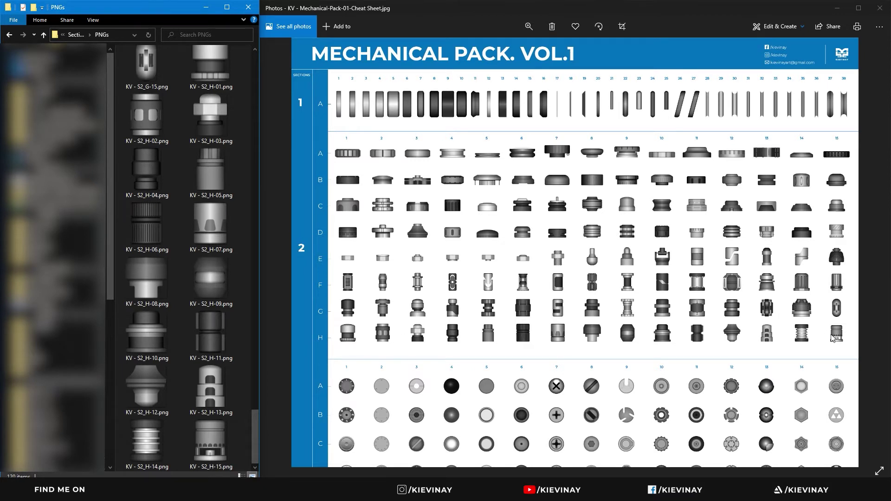
# Open Section 2's SVGs folder and select KV - S2_B-01.svg to check its size
pyautogui.click(43, 34)
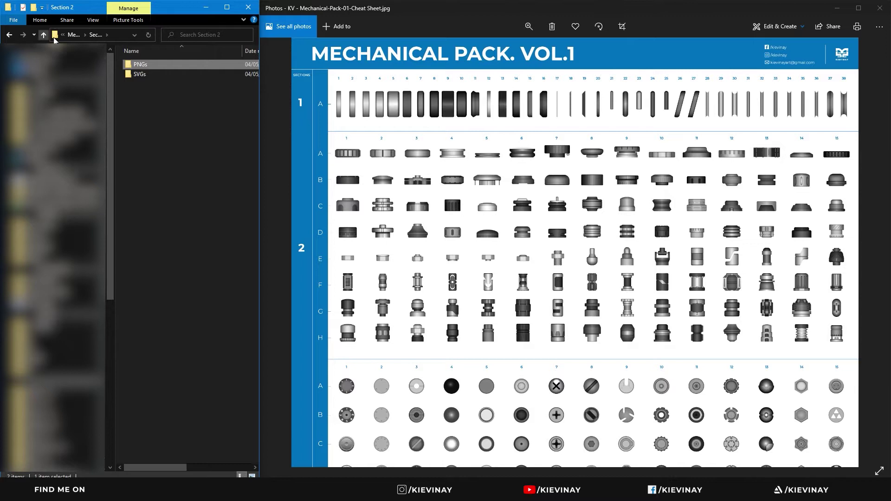
pyautogui.click(143, 86)
pyautogui.click(140, 77)
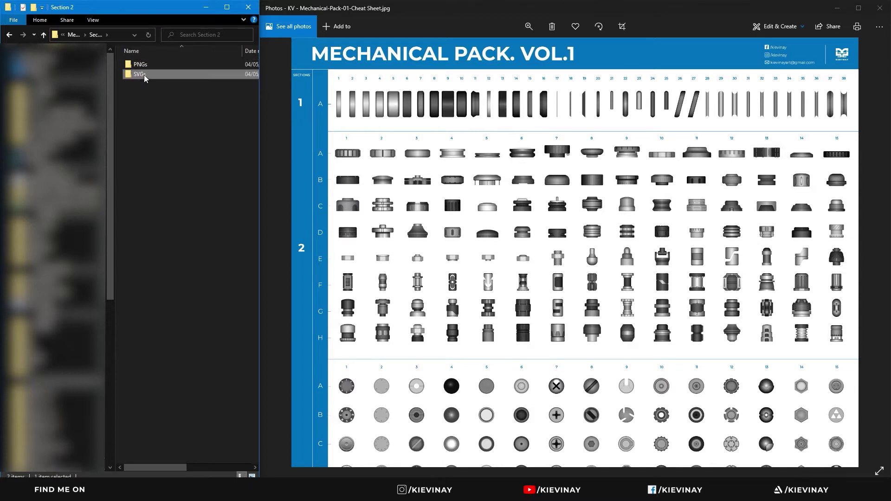
pyautogui.doubleClick(140, 74)
pyautogui.press('Down')
pyautogui.click(154, 210)
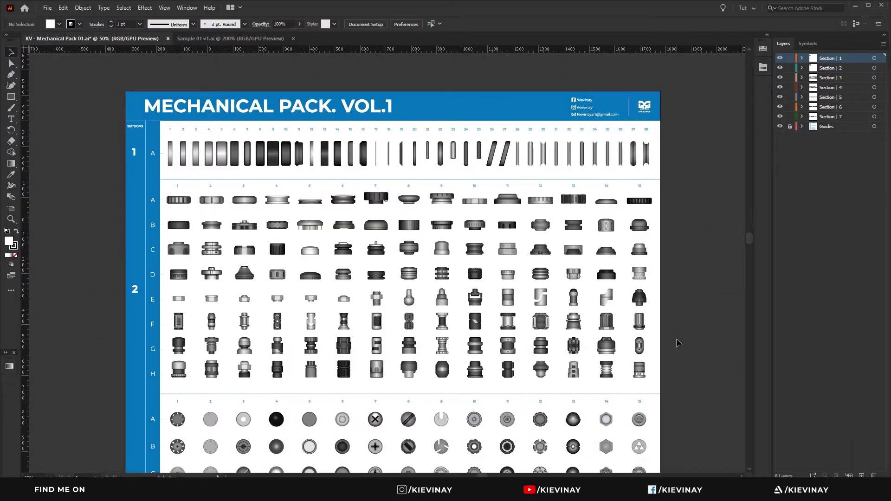
pyautogui.moveTo(684, 342); pyautogui.dragTo(692, 324)
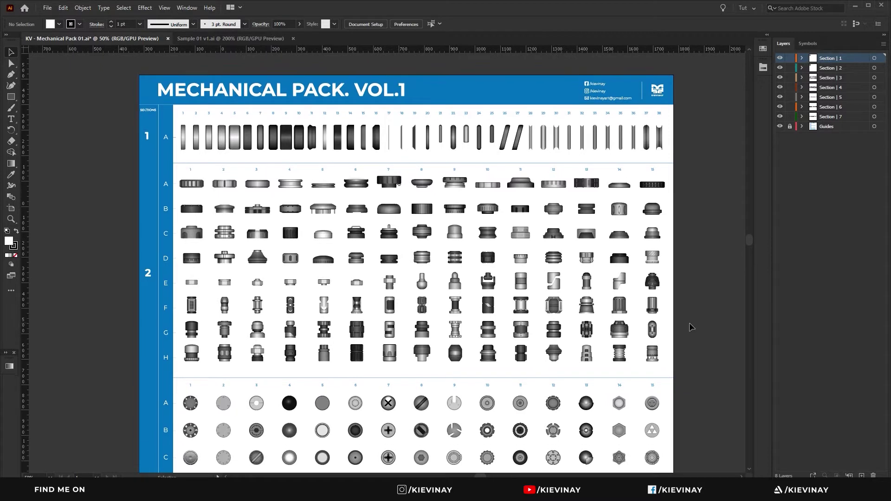
pyautogui.click(394, 261)
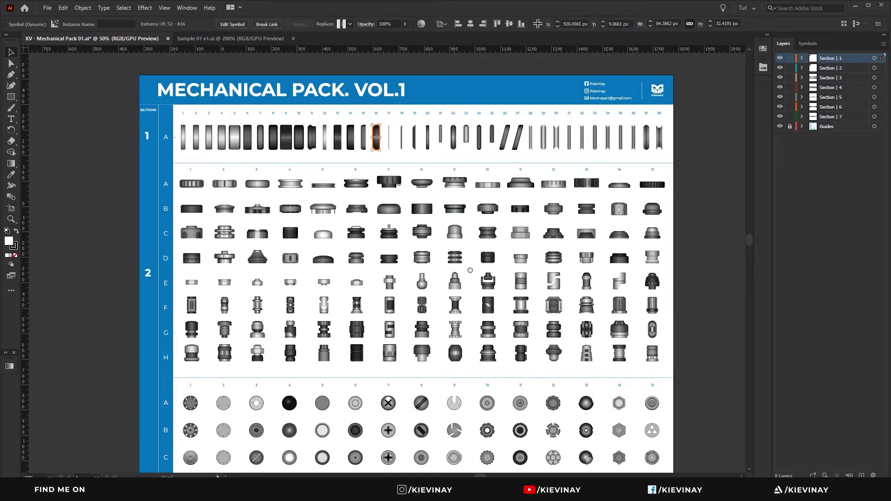
pyautogui.click(376, 138)
pyautogui.scroll(-4, 434, 354)
pyautogui.click(405, 348)
pyautogui.scroll(6, 406, 348)
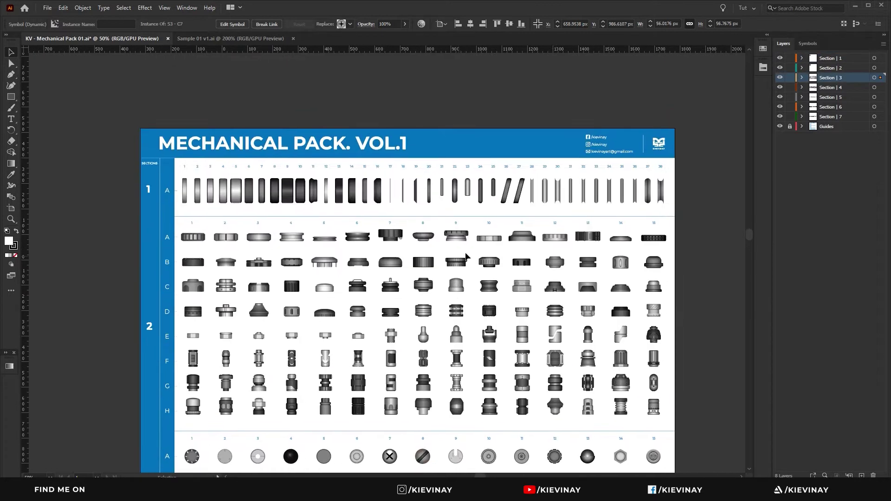
pyautogui.click(740, 173)
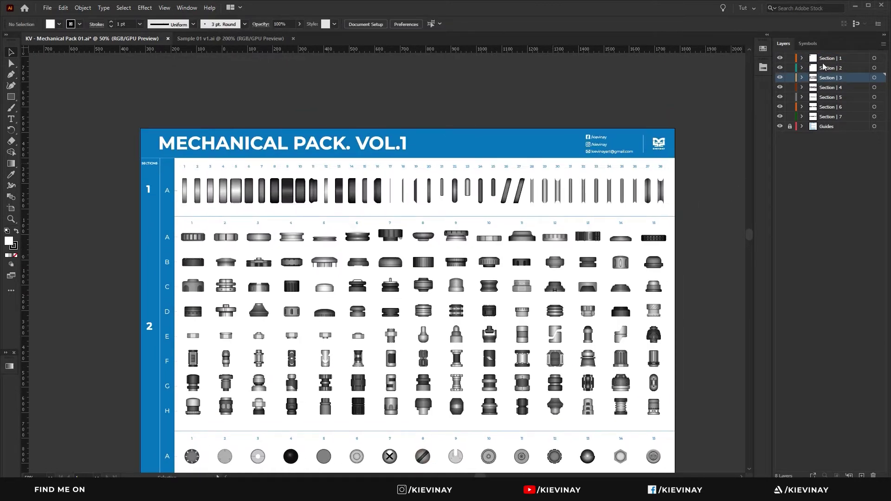
pyautogui.click(801, 58)
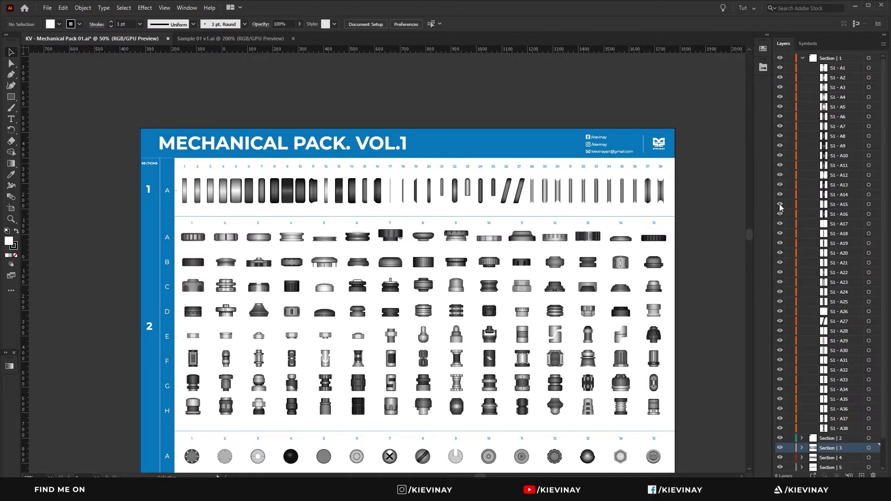
pyautogui.click(378, 194)
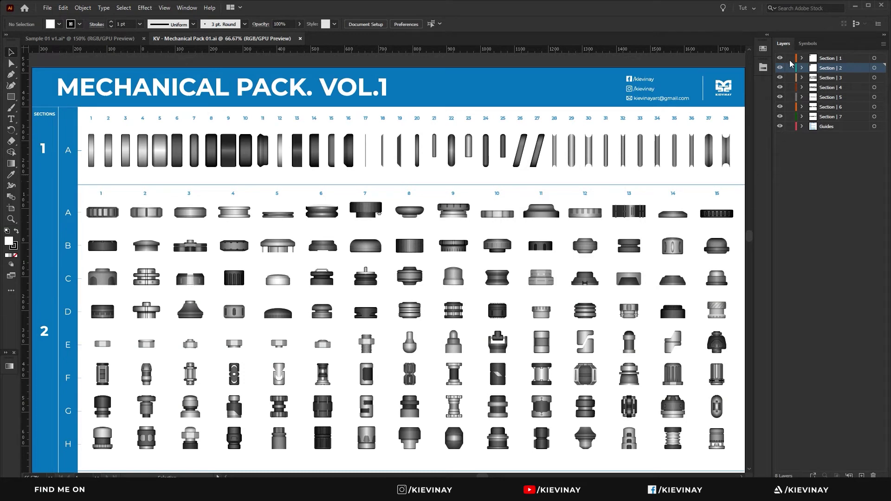
# Show the document's symbols in Thumbnail View and scroll through them
pyautogui.click(808, 43)
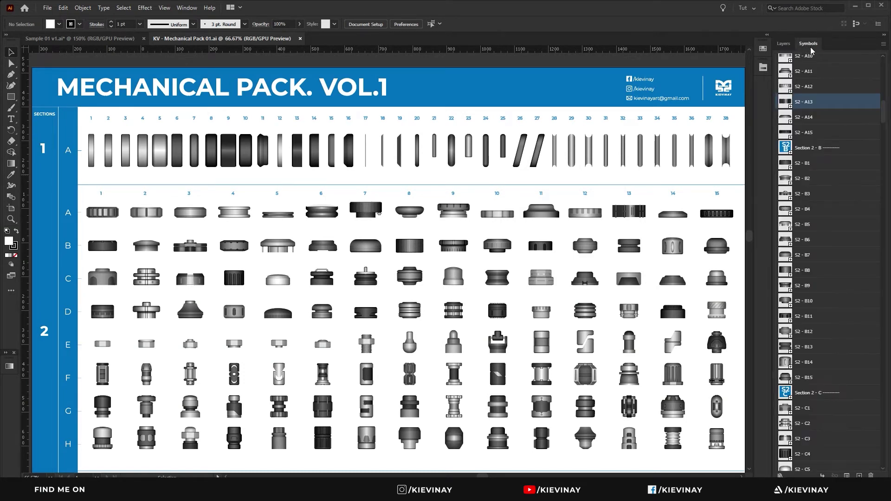
pyautogui.moveTo(883, 113); pyautogui.dragTo(883, 66)
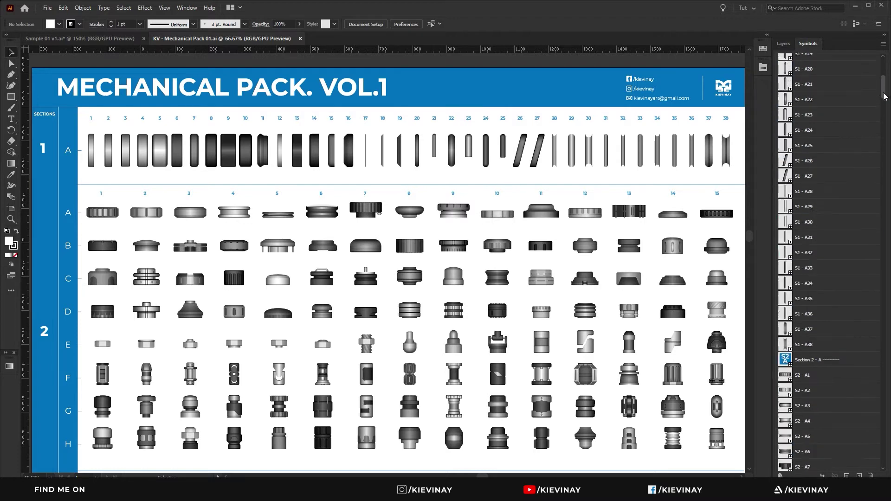
pyautogui.click(883, 44)
pyautogui.click(818, 182)
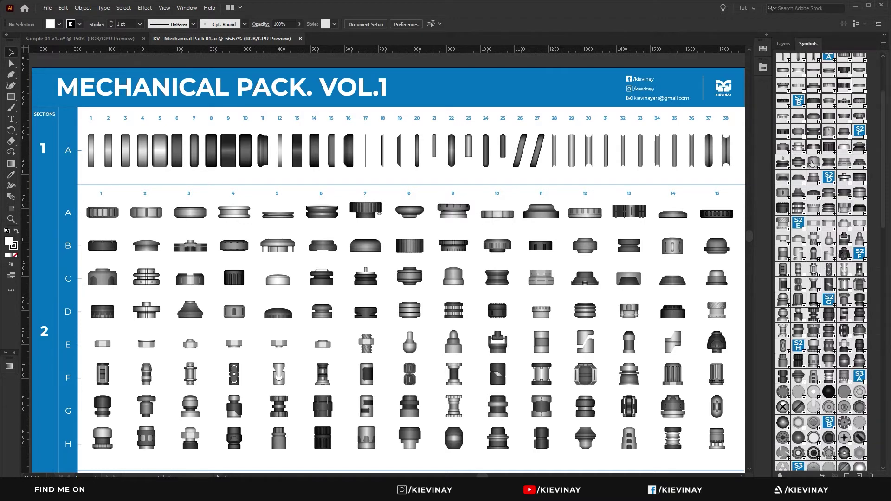
pyautogui.scroll(5, 817, 102)
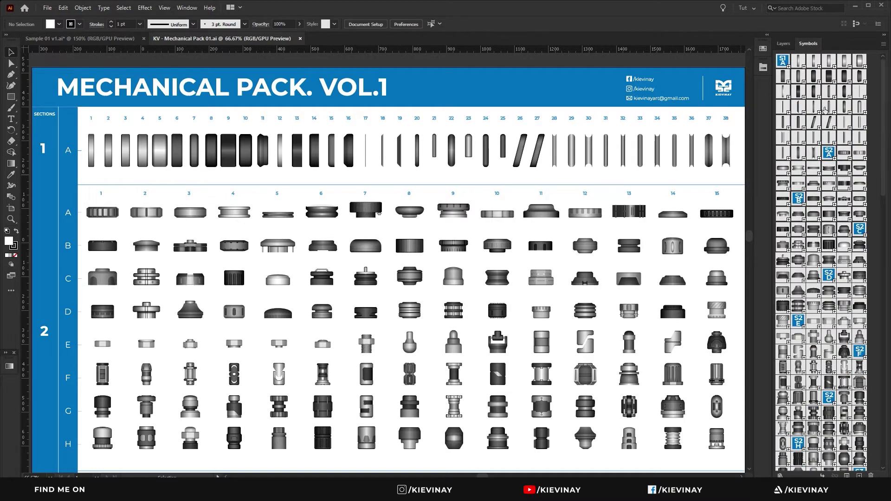
pyautogui.moveTo(885, 179); pyautogui.dragTo(772, 65)
pyautogui.moveTo(883, 191); pyautogui.dragTo(883, 464)
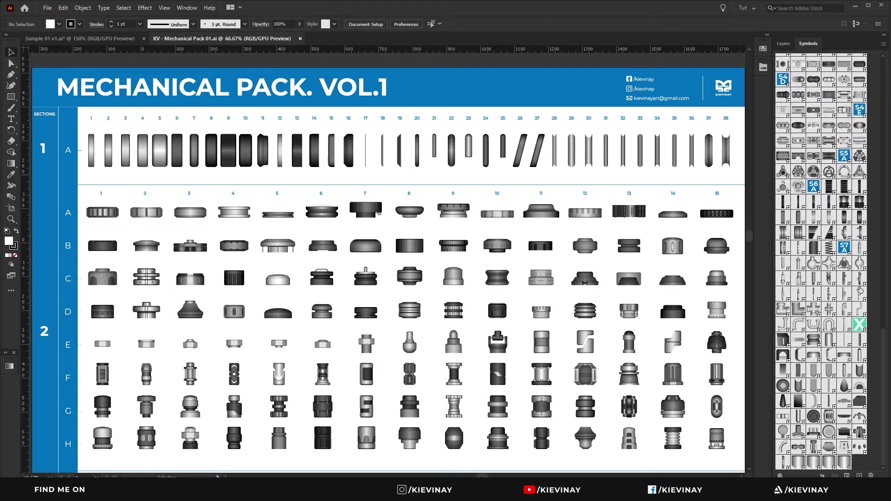
pyautogui.moveTo(884, 362); pyautogui.dragTo(883, 92)
# Switch the Symbols panel to Large List View, listing S1 - A1 through S7 - A30
pyautogui.click(884, 43)
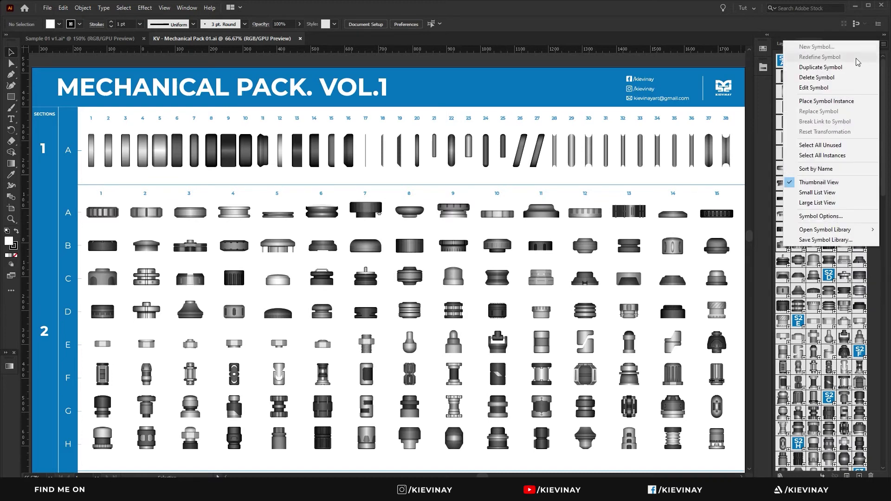
pyautogui.click(818, 208)
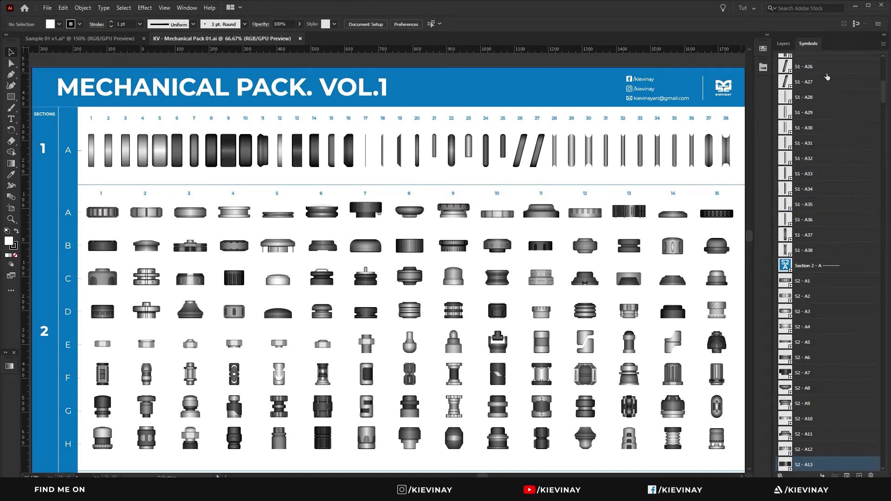
pyautogui.moveTo(883, 95); pyautogui.dragTo(883, 75)
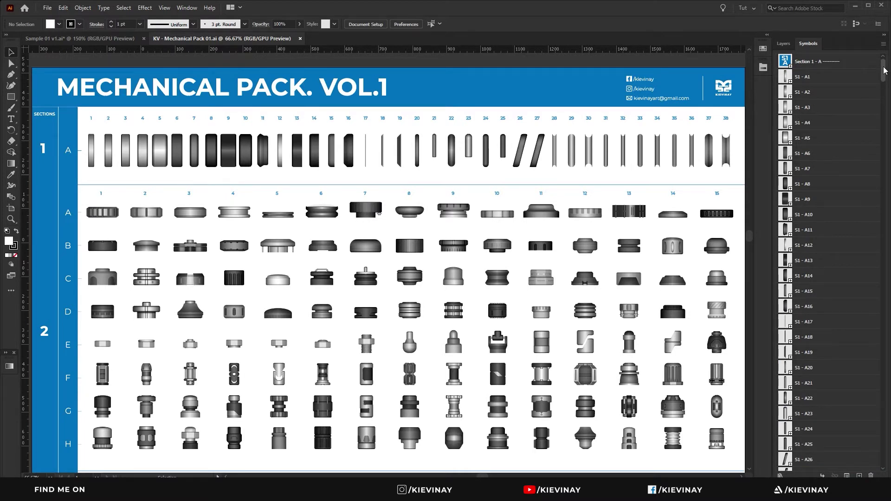
pyautogui.moveTo(884, 70); pyautogui.dragTo(881, 423)
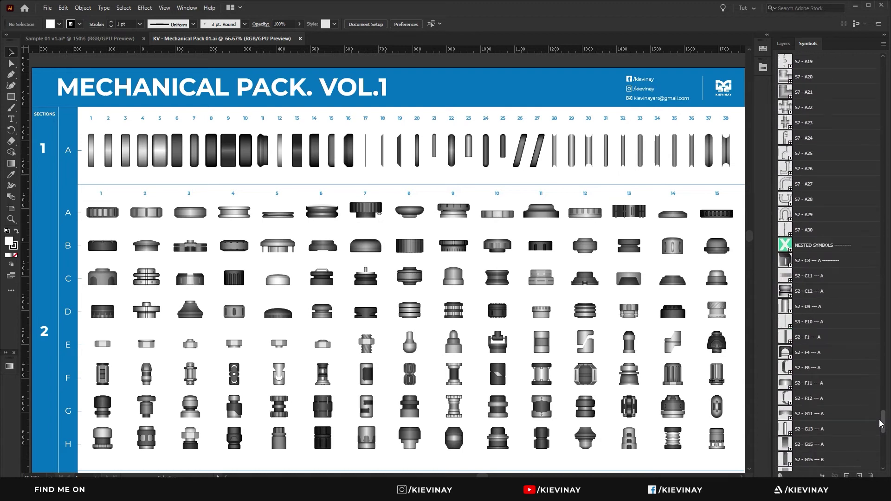
pyautogui.click(819, 262)
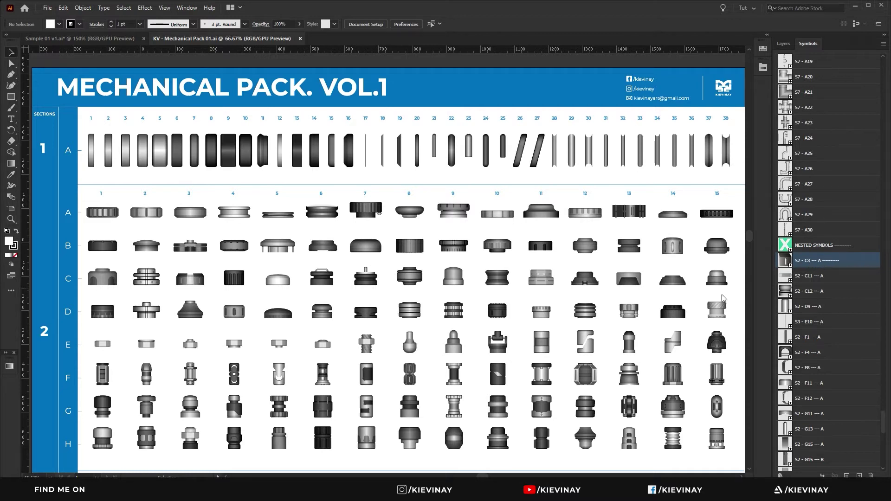
pyautogui.scroll(-2, 632, 315)
pyautogui.hscroll(-2, 632, 316)
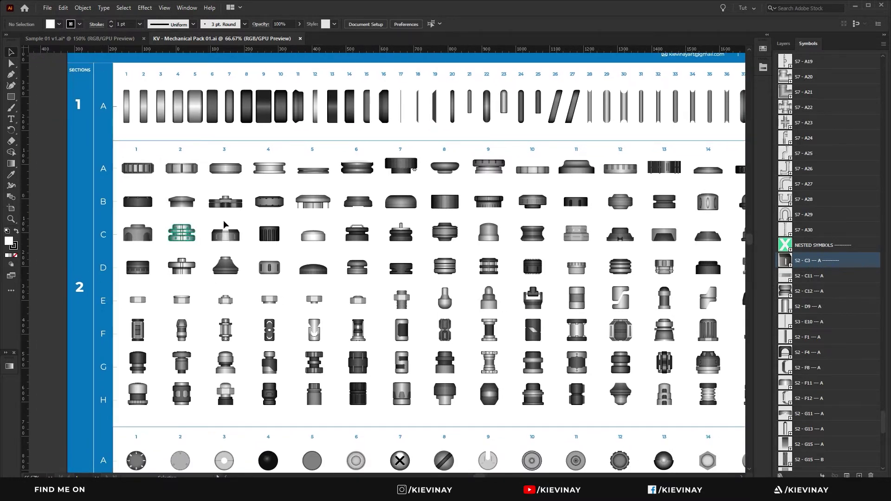
pyautogui.click(225, 233)
pyautogui.scroll(4, 250, 232)
pyautogui.doubleClick(275, 230)
pyautogui.scroll(2, 295, 260)
pyautogui.click(354, 197)
pyautogui.moveTo(354, 197); pyautogui.dragTo(395, 275)
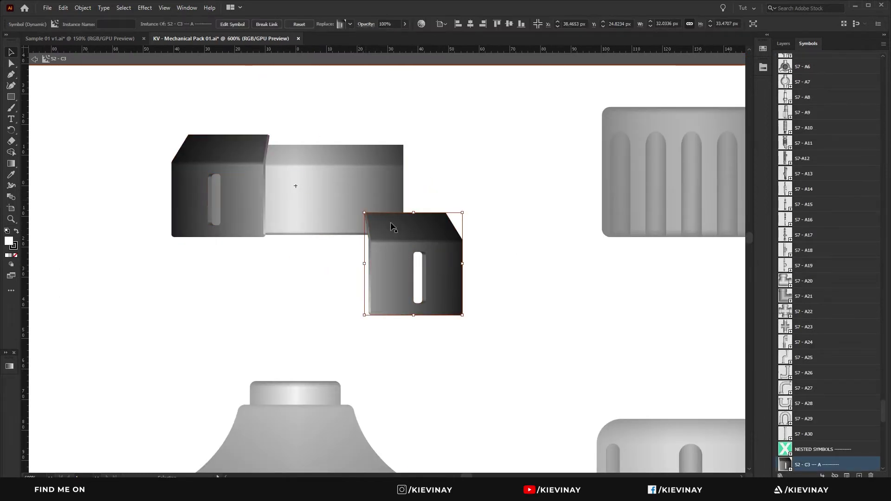
pyautogui.hotkey('ctrl', 'z')
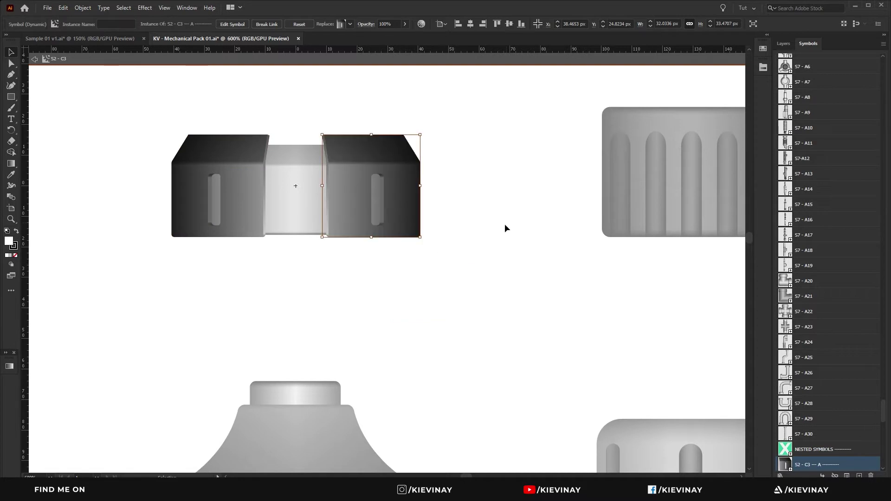
pyautogui.doubleClick(394, 171)
pyautogui.press('a')
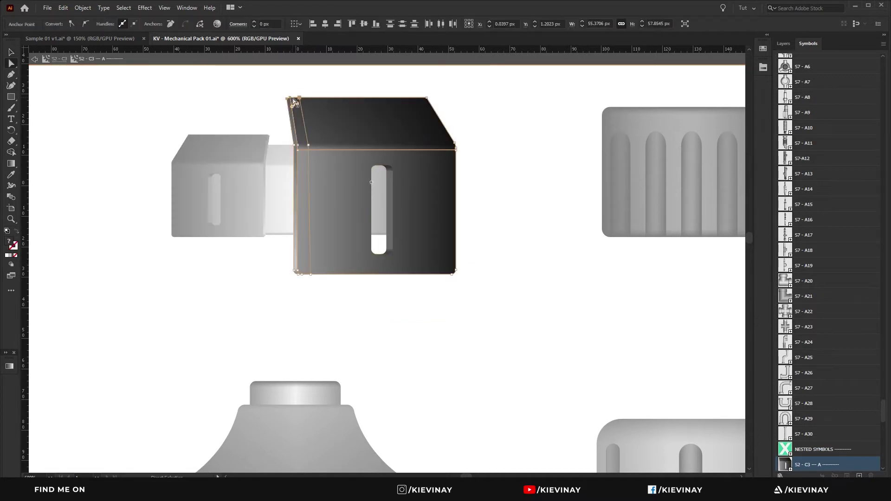
pyautogui.moveTo(290, 98); pyautogui.dragTo(166, 98)
pyautogui.press('v')
pyautogui.doubleClick(140, 267)
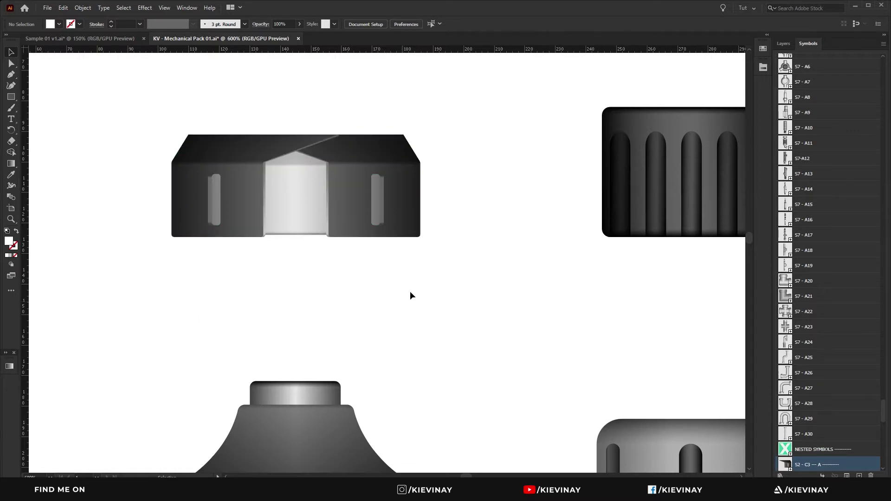
pyautogui.scroll(-5, 817, 352)
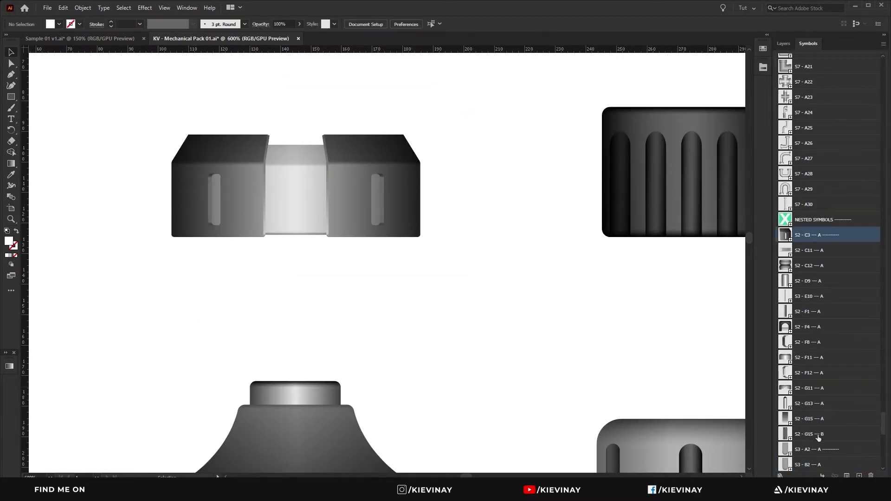
pyautogui.scroll(-10, 818, 438)
pyautogui.scroll(-3, 816, 390)
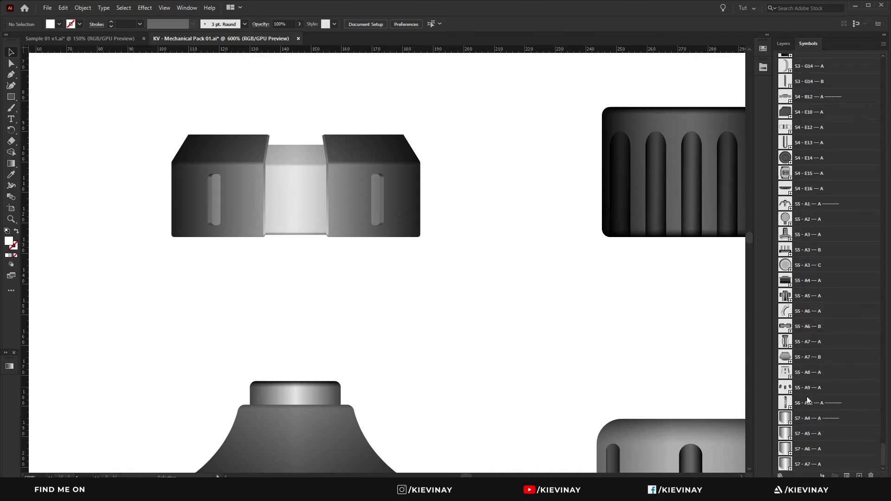
pyautogui.scroll(-3, 445, 330)
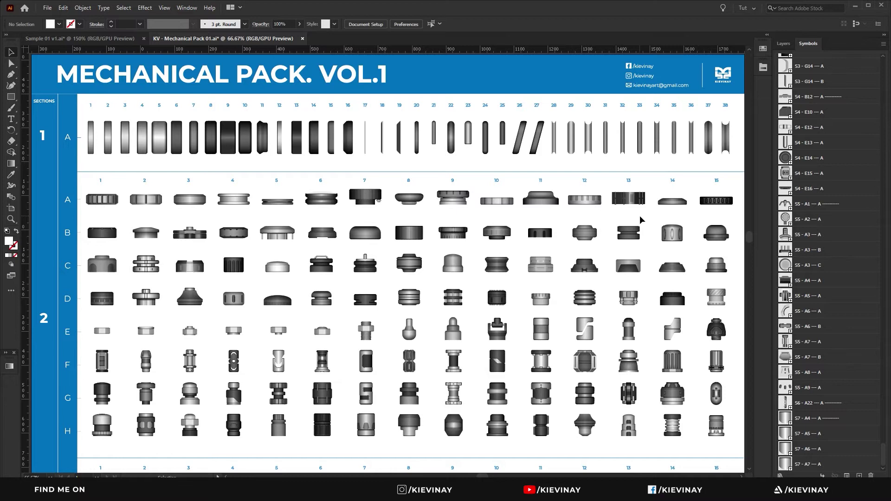
pyautogui.click(629, 199)
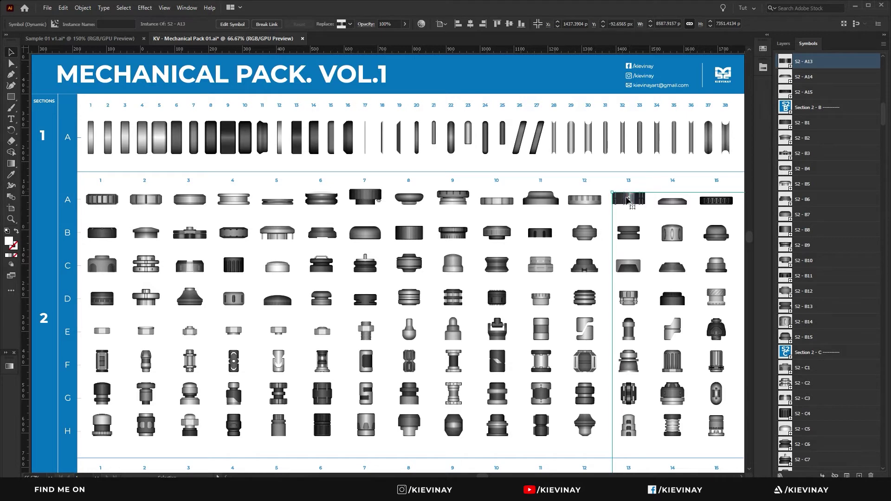
pyautogui.hotkey('ctrl', '-')
pyautogui.scroll(-5, 411, 159)
pyautogui.hotkey('ctrl', '-')
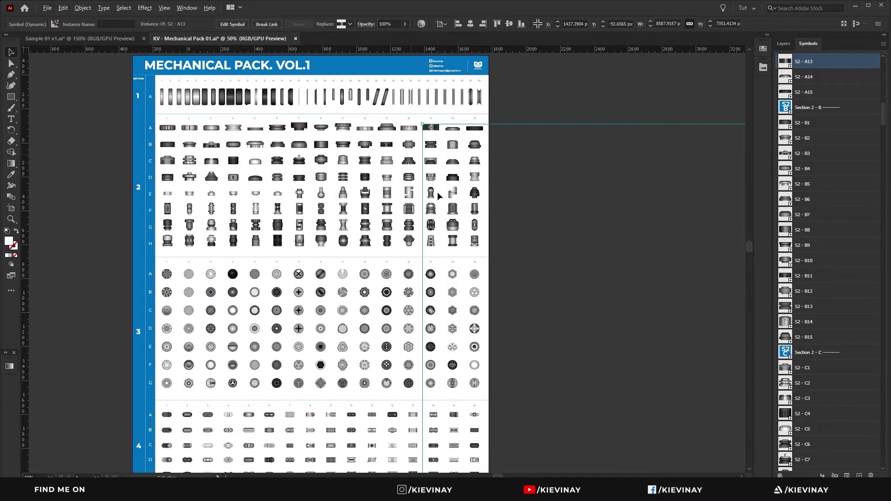
pyautogui.hotkey('ctrl', '-')
pyautogui.hotkey('ctrl', '-')
pyautogui.moveTo(586, 286); pyautogui.dragTo(486, 233)
pyautogui.moveTo(408, 172); pyautogui.dragTo(487, 248)
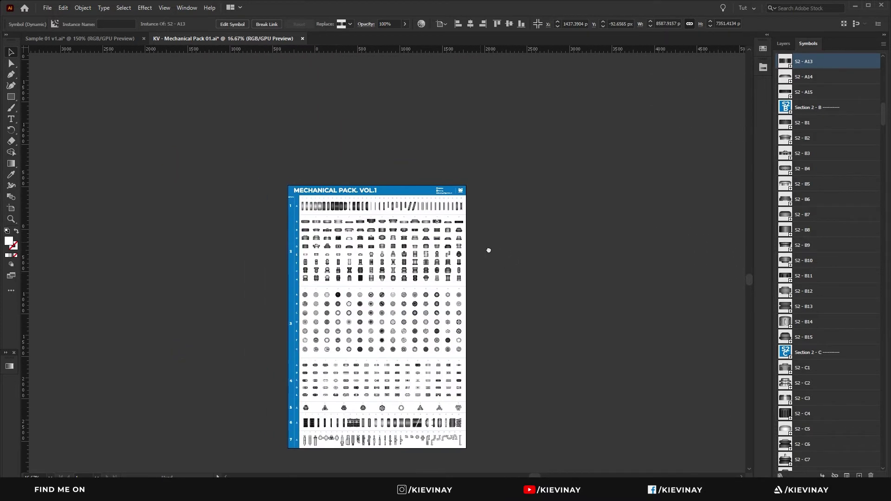
pyautogui.scroll(2, 376, 210)
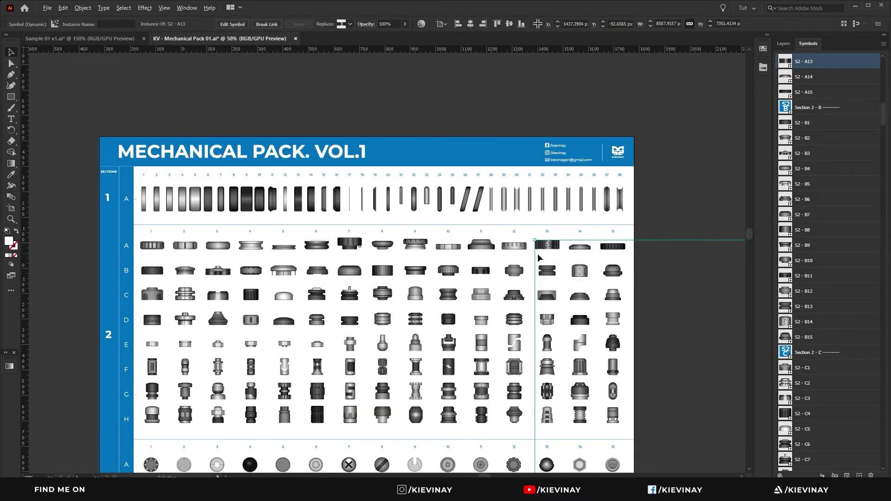
pyautogui.scroll(2, 234, 171)
pyautogui.click(510, 176)
pyautogui.scroll(-3, 493, 286)
pyautogui.hscroll(-2, 494, 286)
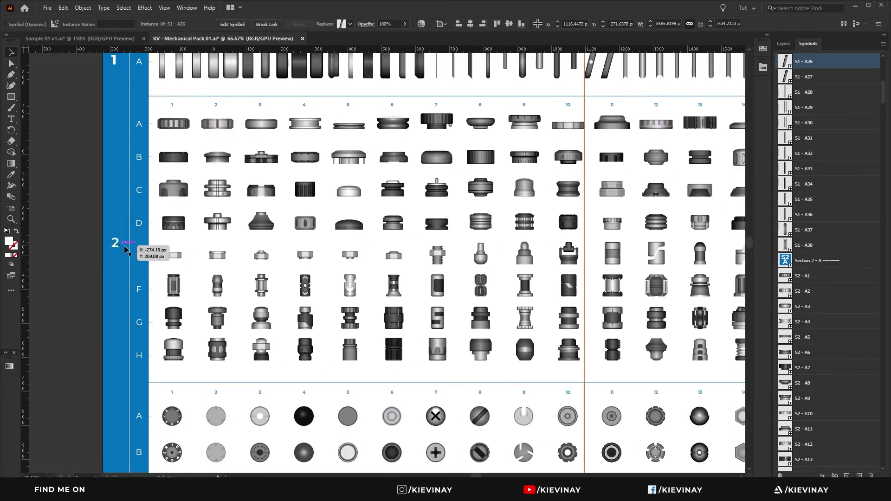
pyautogui.click(216, 319)
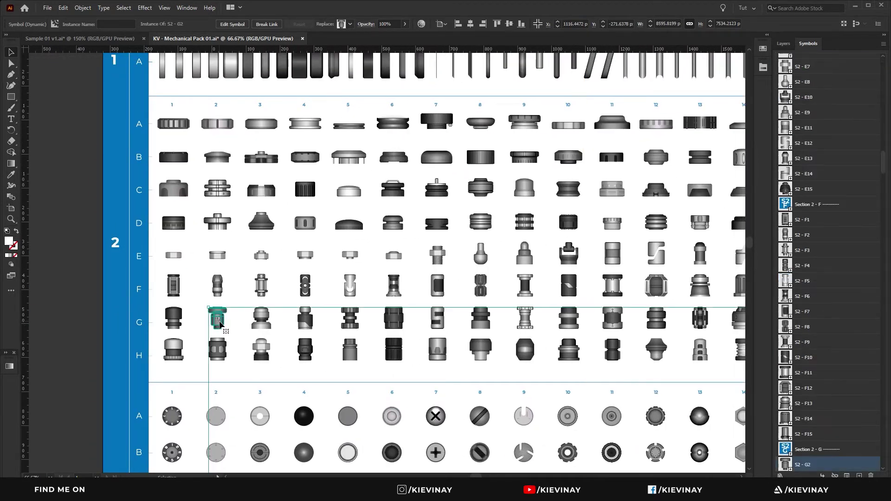
pyautogui.moveTo(586, 240); pyautogui.dragTo(521, 281)
pyautogui.click(570, 221)
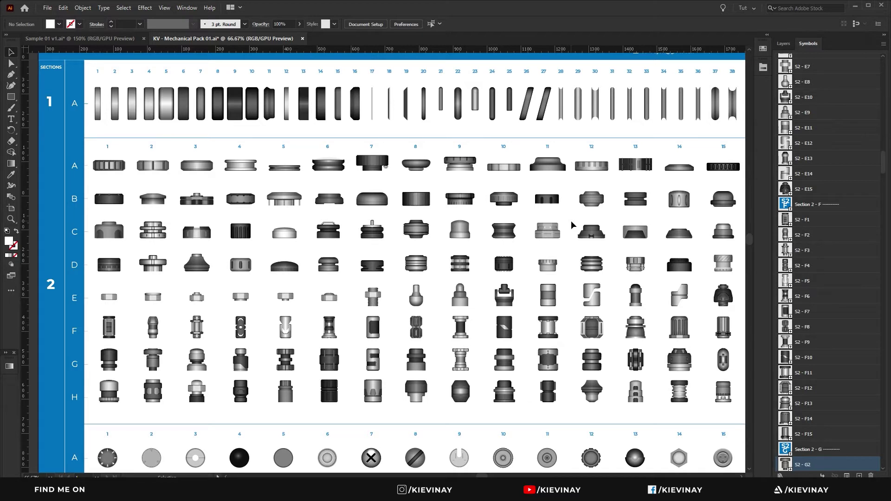
pyautogui.doubleClick(525, 111)
pyautogui.doubleClick(557, 133)
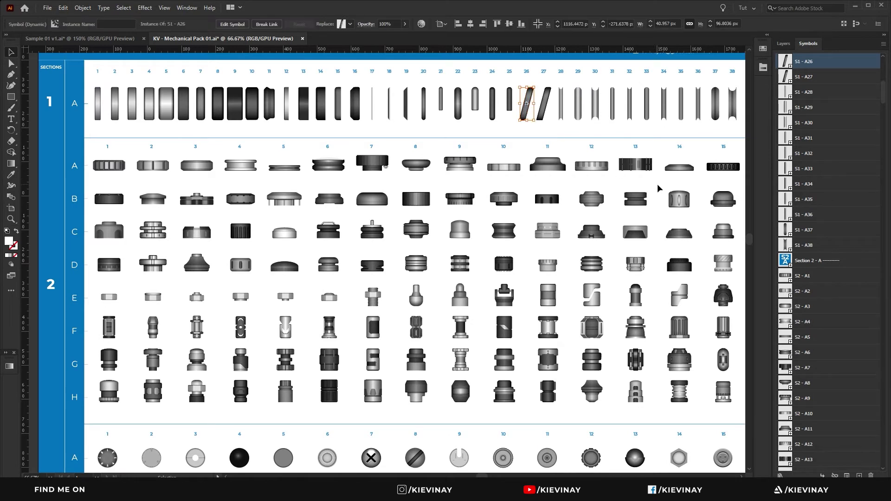
pyautogui.doubleClick(647, 167)
pyautogui.doubleClick(659, 191)
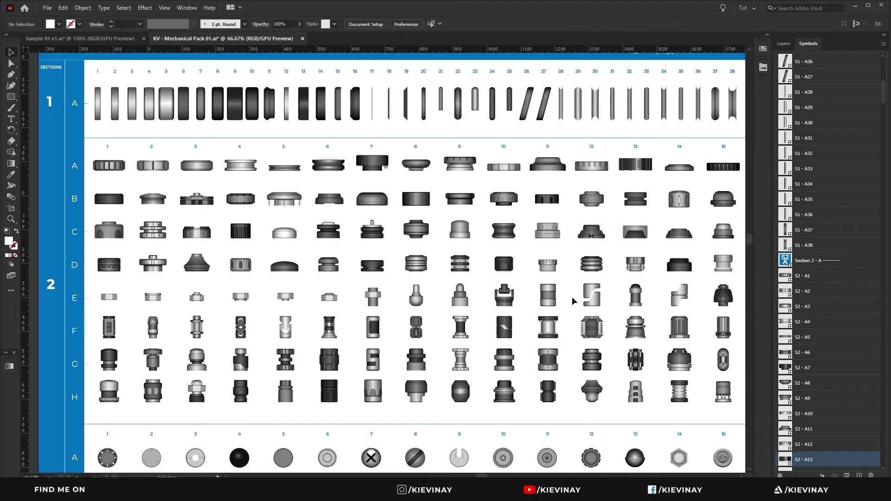
pyautogui.doubleClick(153, 360)
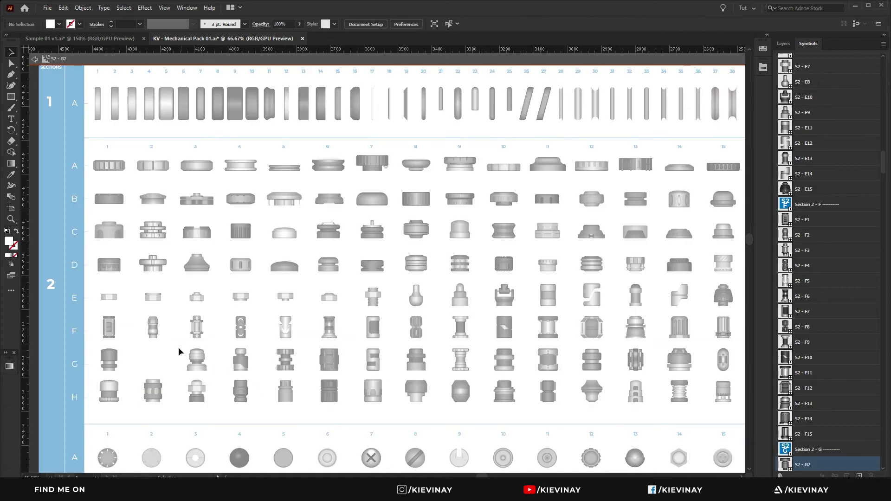
pyautogui.doubleClick(515, 336)
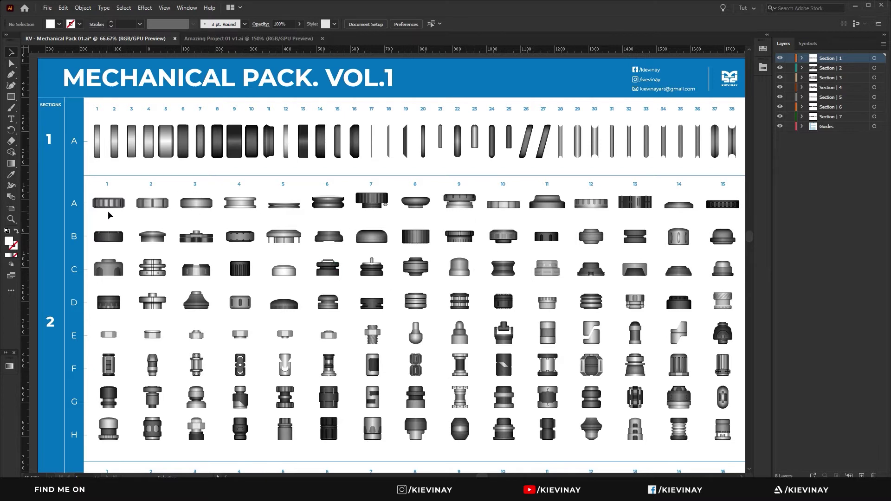
# Paste the S1 - A1 part into Amazing Project 01 v1 left of the striped square
pyautogui.click(98, 147)
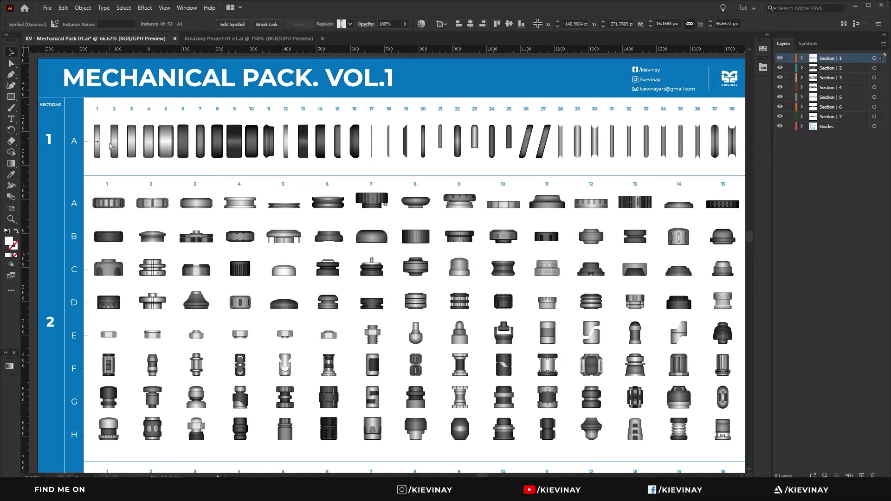
pyautogui.click(241, 38)
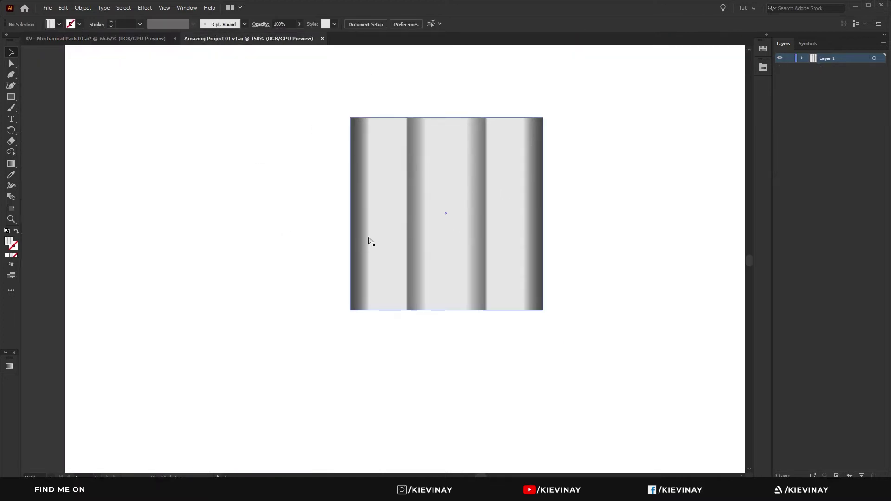
pyautogui.hotkey('ctrl', 'v')
pyautogui.moveTo(385, 254); pyautogui.dragTo(289, 205)
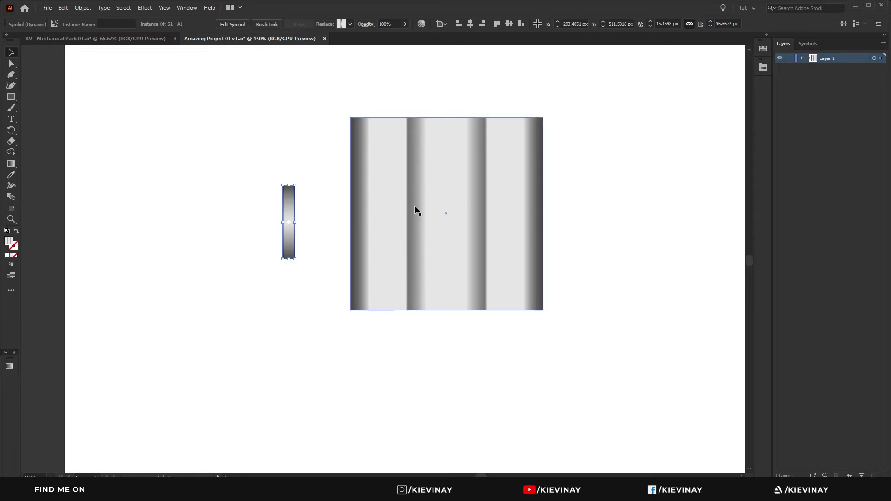
# Inspect the striped square's gradient, then nudge the A1 bar against the square
pyautogui.click(416, 251)
pyautogui.click(9, 367)
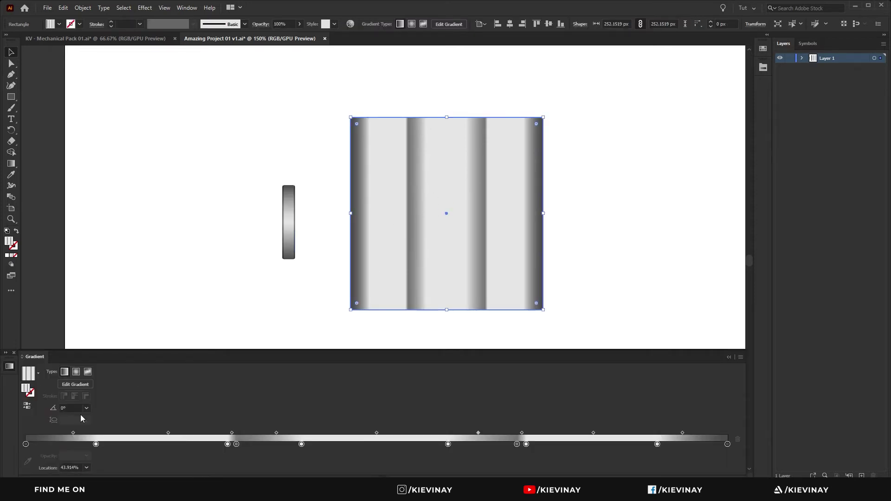
pyautogui.click(8, 366)
pyautogui.click(306, 227)
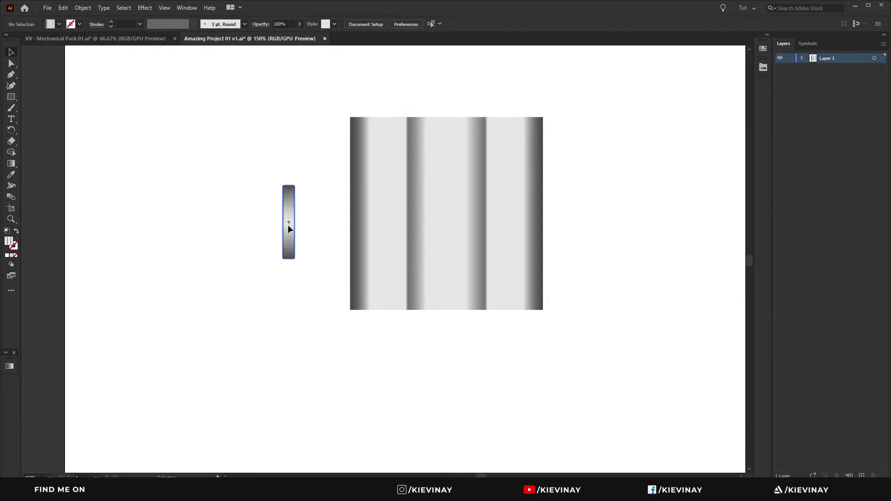
pyautogui.scroll(2, 287, 224)
pyautogui.moveTo(279, 196); pyautogui.dragTo(325, 294)
pyautogui.hotkey('ctrl', '-')
# Isolate the A1 symbol and drag its left anchors left to widen it into a stub
pyautogui.doubleClick(365, 179)
pyautogui.press('a')
pyautogui.scroll(2, 352, 215)
pyautogui.moveTo(366, 229); pyautogui.dragTo(237, 226)
pyautogui.press('v')
pyautogui.click(260, 298)
pyautogui.hotkey('ctrl', '-')
pyautogui.doubleClick(259, 309)
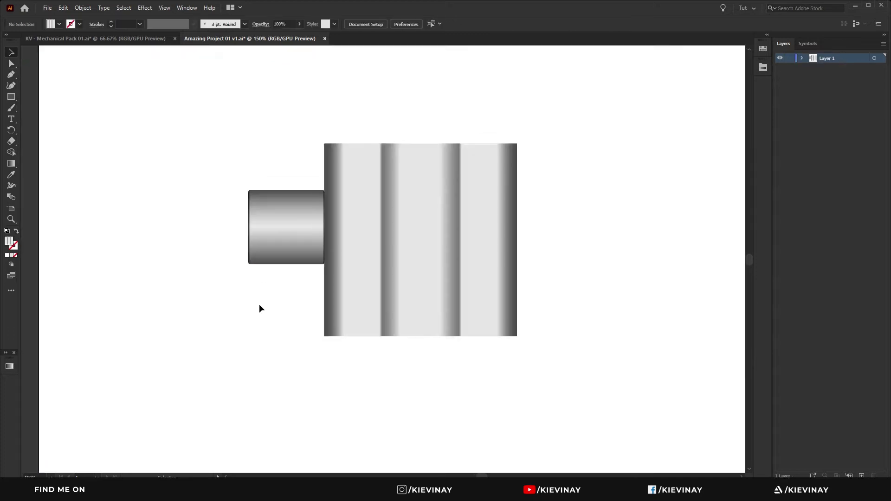
pyautogui.click(277, 235)
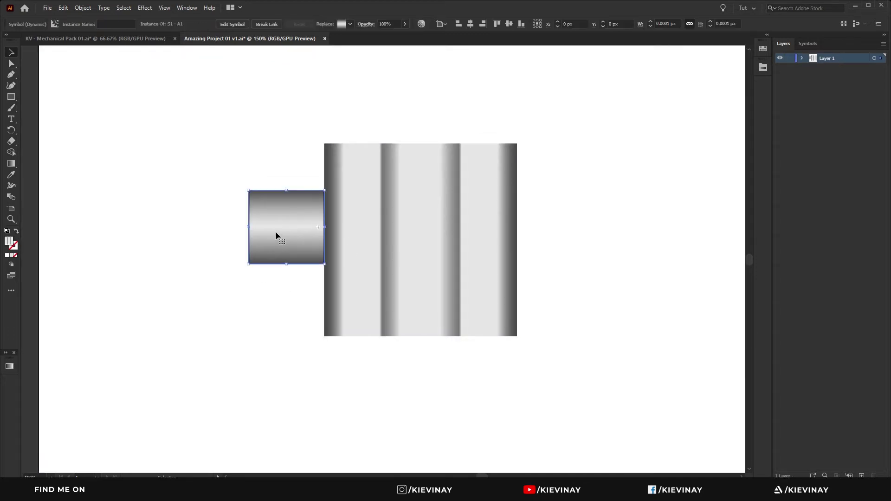
pyautogui.click(807, 43)
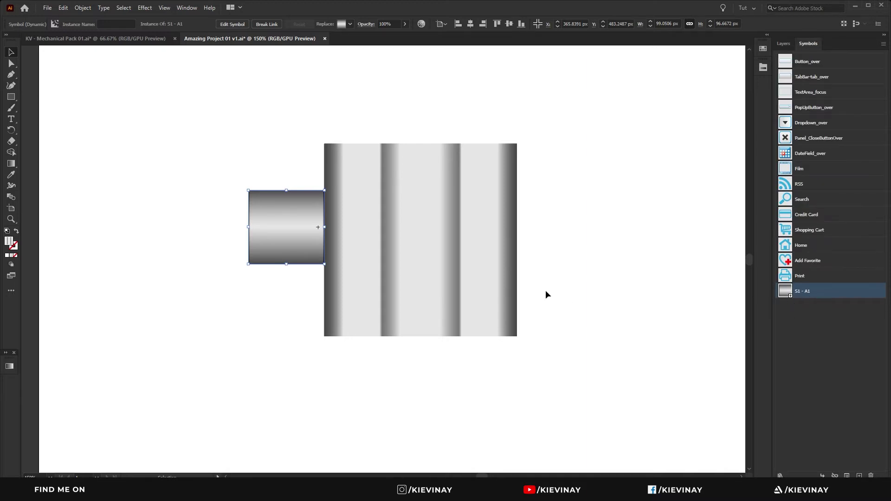
pyautogui.moveTo(312, 241); pyautogui.dragTo(590, 241)
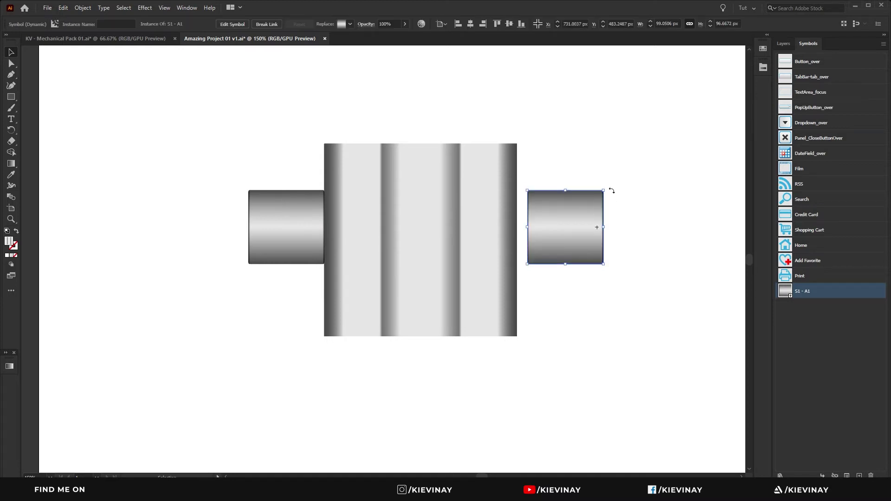
pyautogui.moveTo(611, 191); pyautogui.dragTo(505, 306)
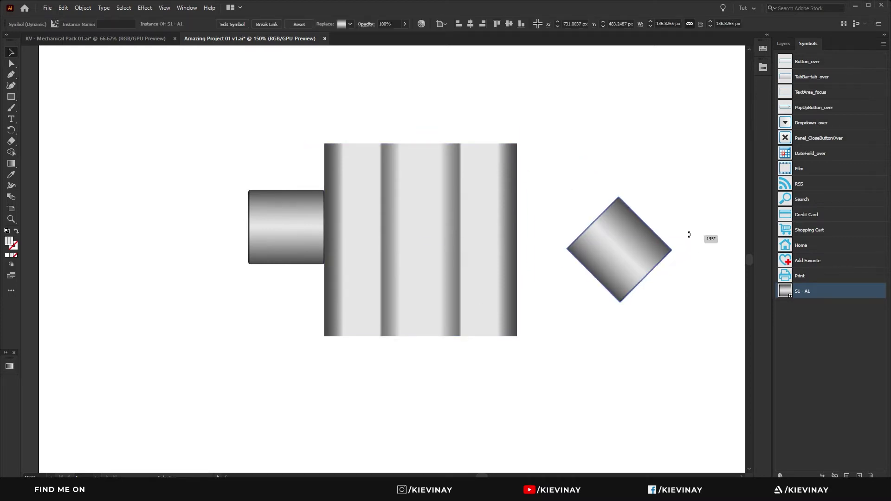
pyautogui.hotkey('ctrl', 'z')
pyautogui.moveTo(612, 233); pyautogui.dragTo(549, 232)
pyautogui.doubleClick(548, 232)
pyautogui.press('a')
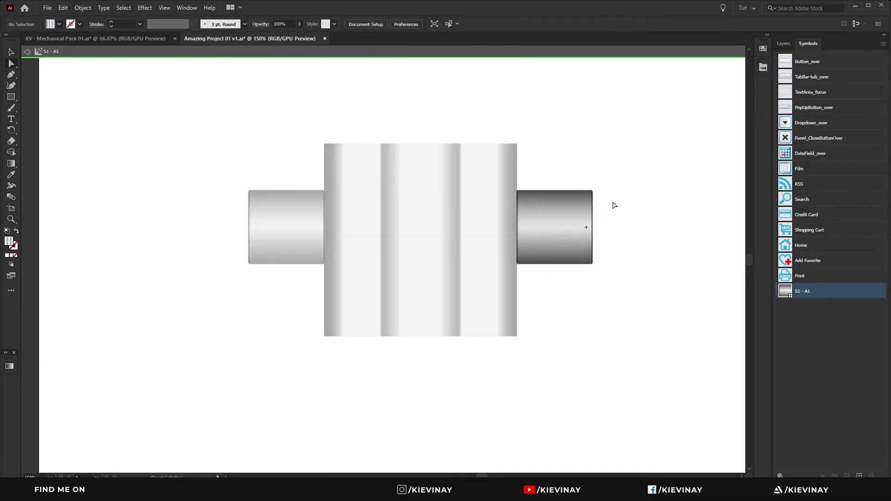
pyautogui.moveTo(592, 197); pyautogui.dragTo(613, 192)
pyautogui.press('v')
pyautogui.doubleClick(615, 191)
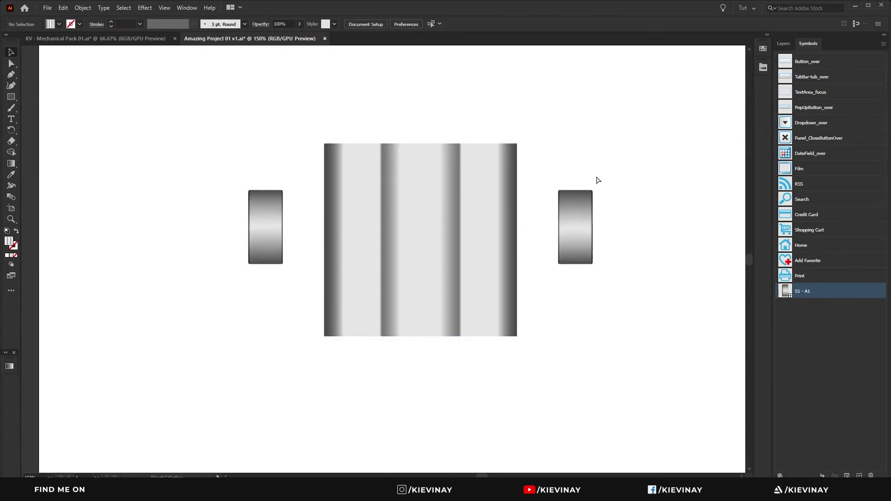
pyautogui.hotkey('ctrl', 'z')
pyautogui.hotkey('ctrl', 'z')
pyautogui.hotkey('ctrl', 'z')
pyautogui.hotkey('ctrl', 'z')
pyautogui.hotkey('ctrl', 'z')
pyautogui.hotkey('ctrl', 'z')
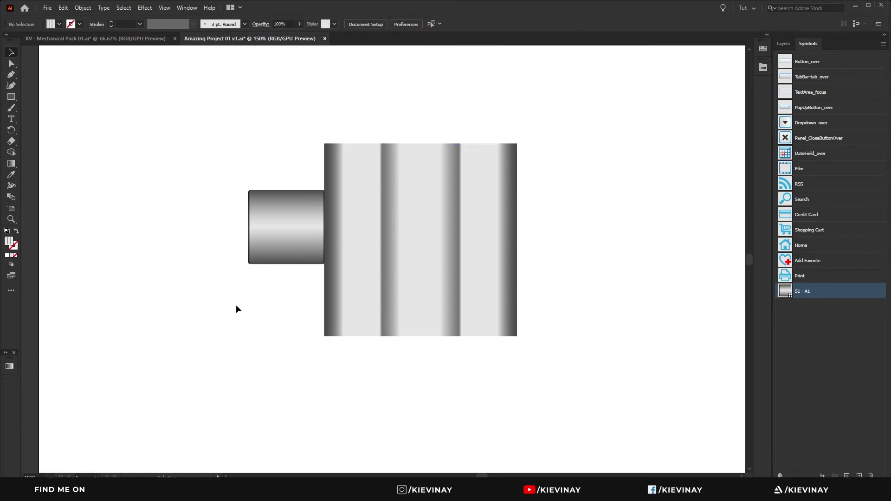
# Break the left cylinder's link to its symbol, then undo the move and the break
pyautogui.click(297, 246)
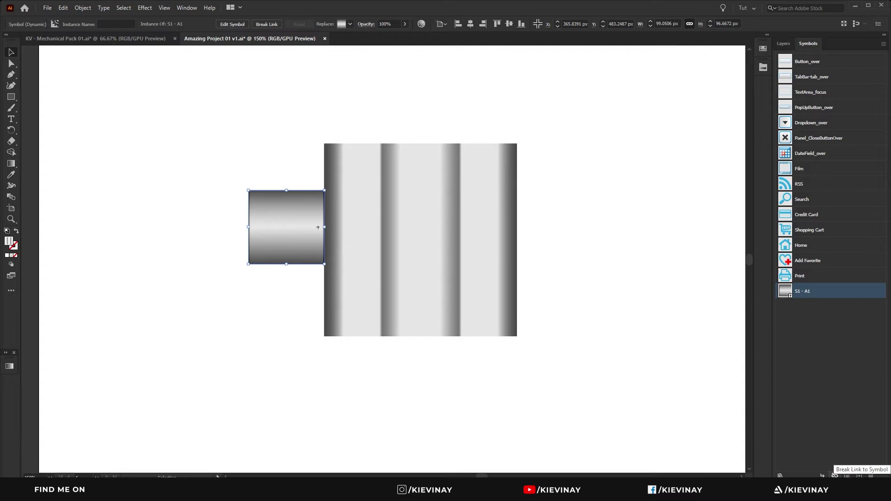
pyautogui.click(834, 475)
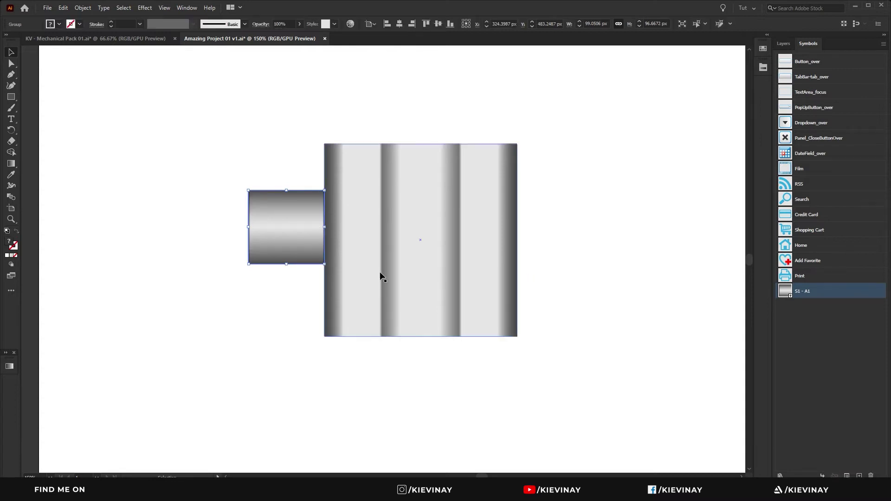
pyautogui.moveTo(301, 245); pyautogui.dragTo(232, 306)
pyautogui.hotkey('ctrl', 'z')
pyautogui.click(389, 335)
pyautogui.hotkey('ctrl', 'z')
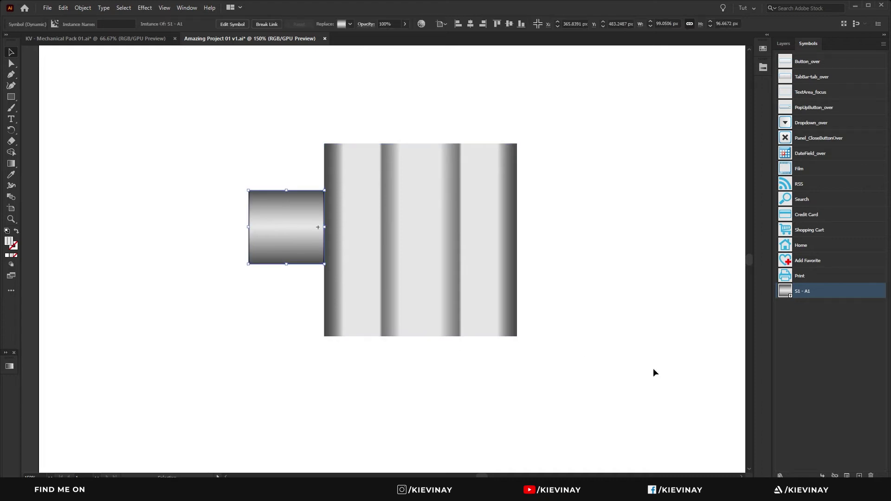
# Delete the short cylinder from the left of the striped square
pyautogui.rightClick(296, 231)
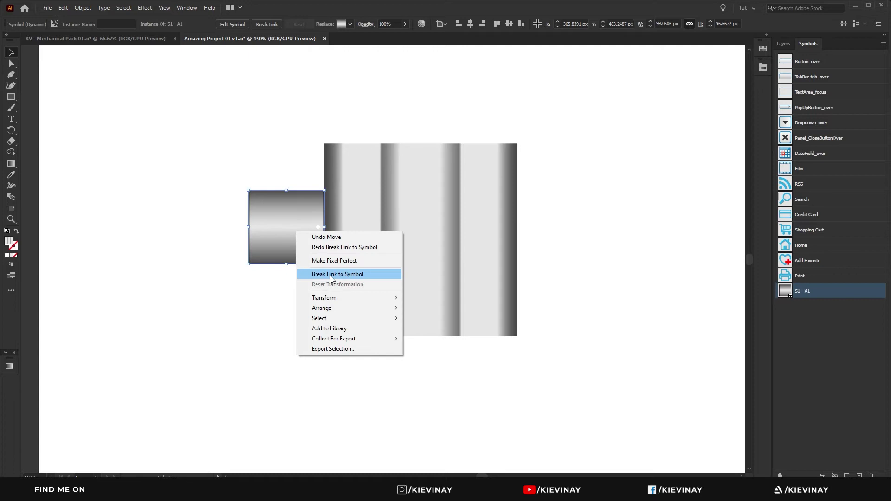
pyautogui.click(651, 311)
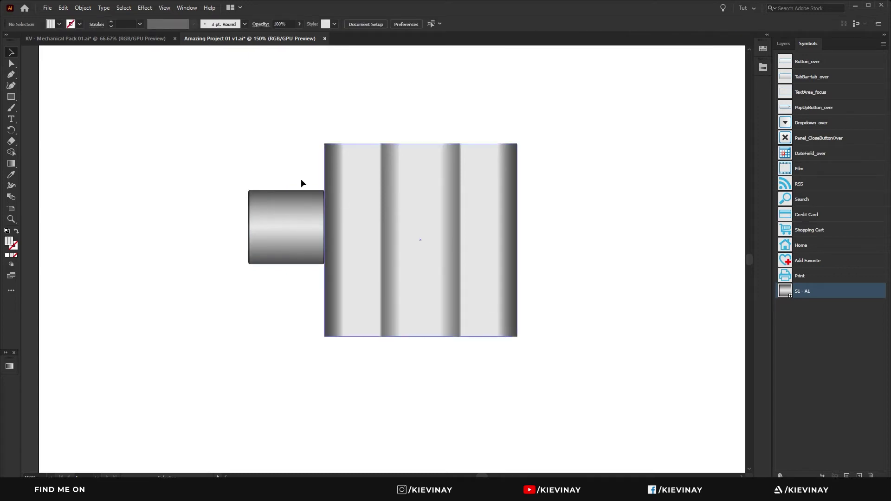
pyautogui.click(274, 245)
pyautogui.press('Delete')
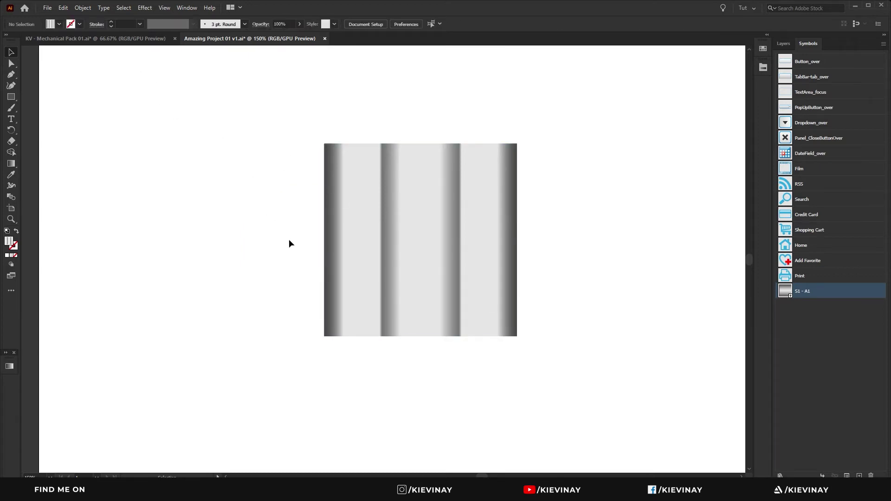
# Isolate S1 - A1 in the Mechanical Pack and select its thin cylinder path
pyautogui.click(99, 37)
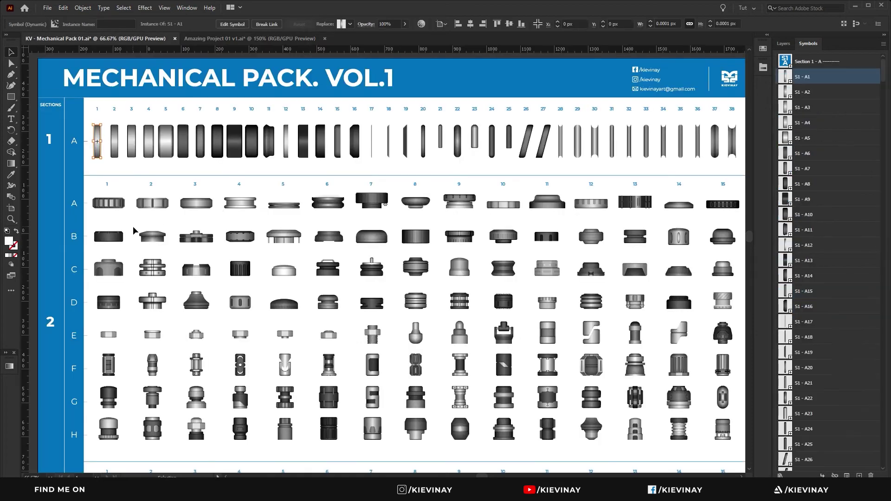
pyautogui.scroll(3, 93, 146)
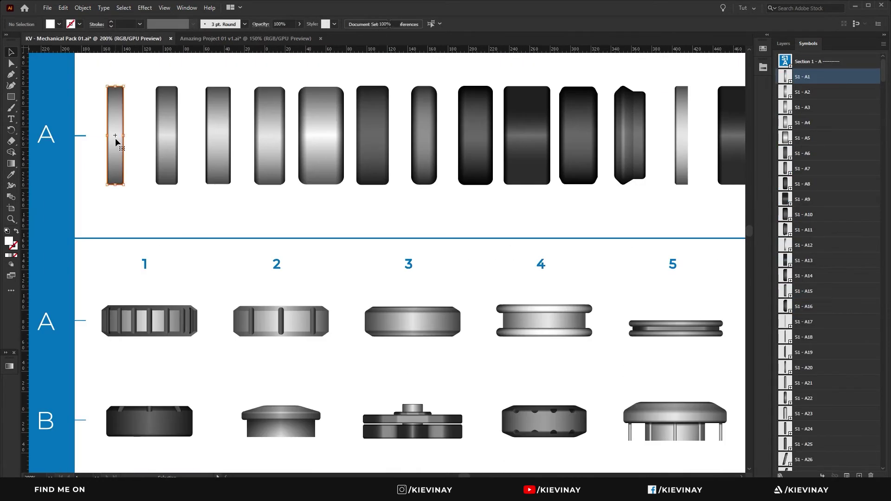
pyautogui.doubleClick(115, 138)
pyautogui.moveTo(198, 160); pyautogui.dragTo(230, 181)
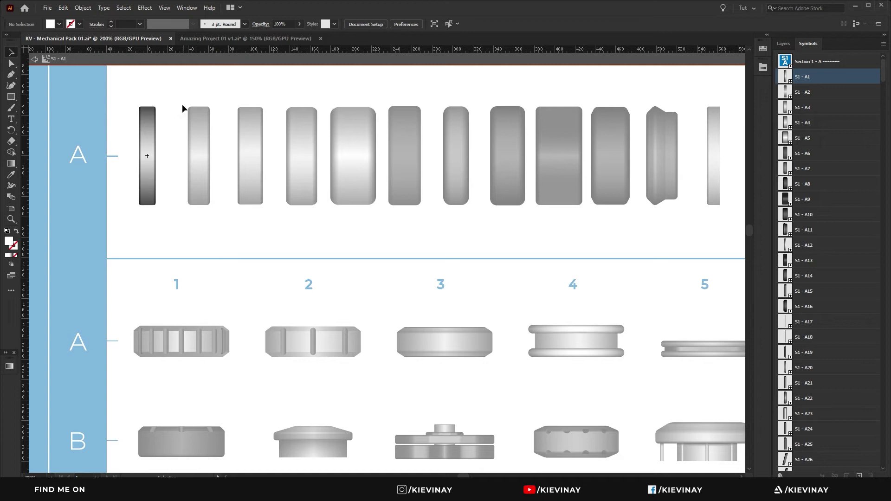
pyautogui.moveTo(177, 102); pyautogui.dragTo(111, 226)
pyautogui.press('a')
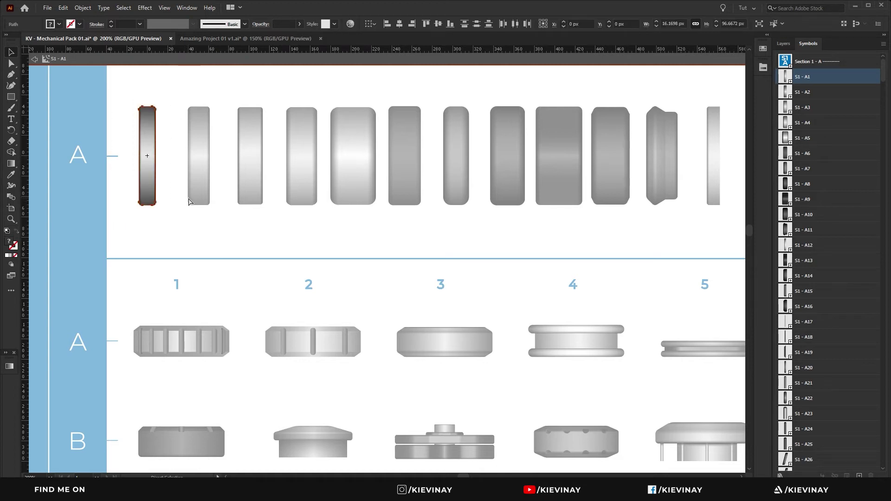
pyautogui.press('v')
# Paste the thin cylinder left of the project's pipe and select its right anchors
pyautogui.click(224, 39)
pyautogui.hotkey('ctrl', 'v')
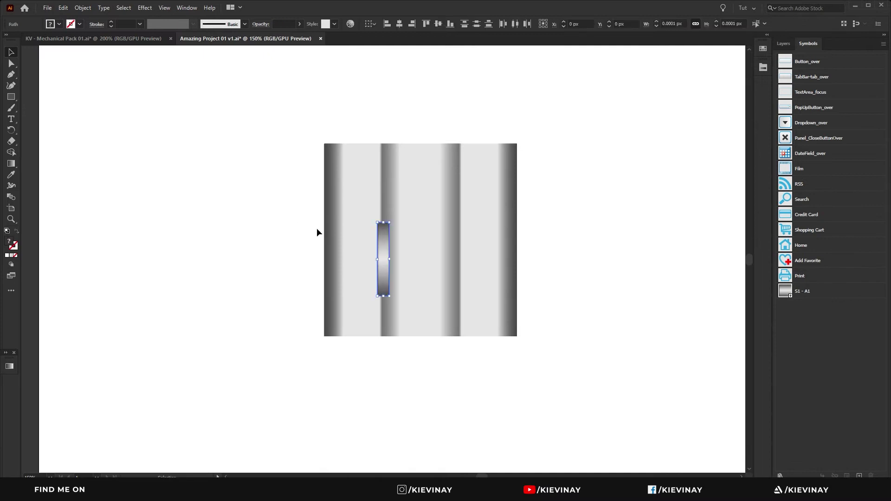
pyautogui.moveTo(380, 244); pyautogui.dragTo(257, 242)
pyautogui.press('a')
pyautogui.click(293, 213)
pyautogui.press('v')
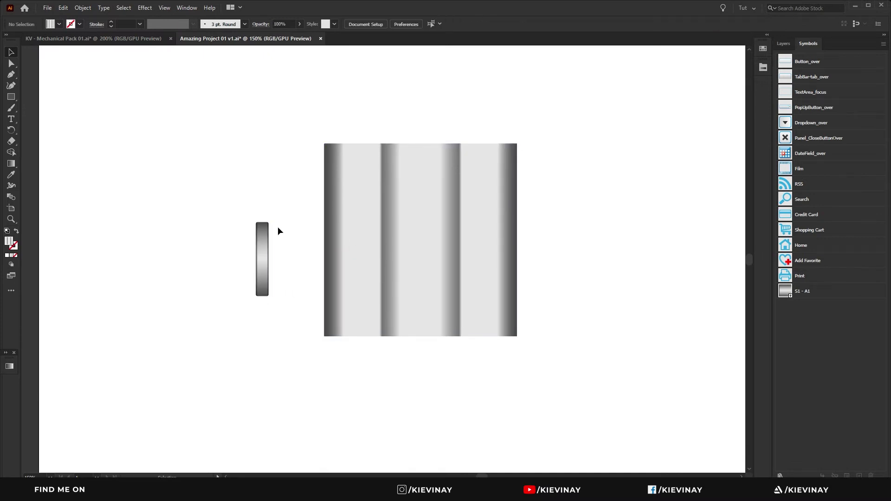
pyautogui.press('a')
pyautogui.moveTo(299, 199); pyautogui.dragTo(260, 320)
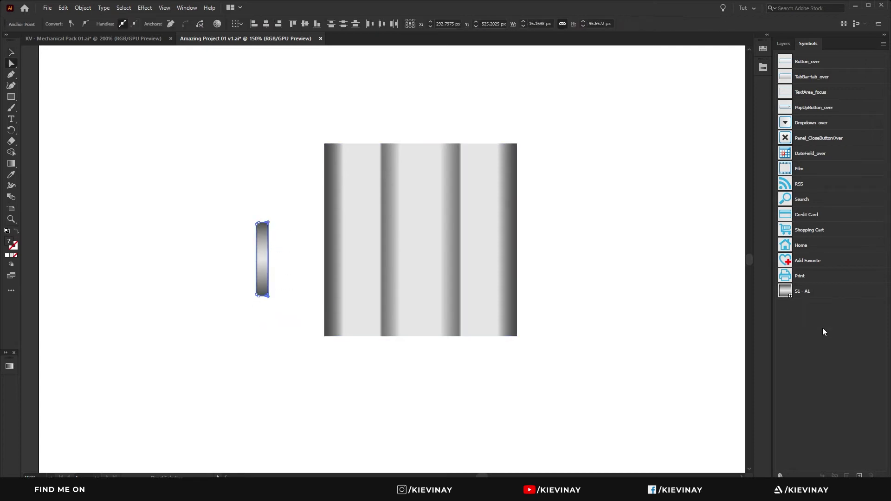
# Delete the S1 - A1 symbol, stretch the cap rightward, and place a copy on the right
pyautogui.click(810, 292)
pyautogui.click(871, 476)
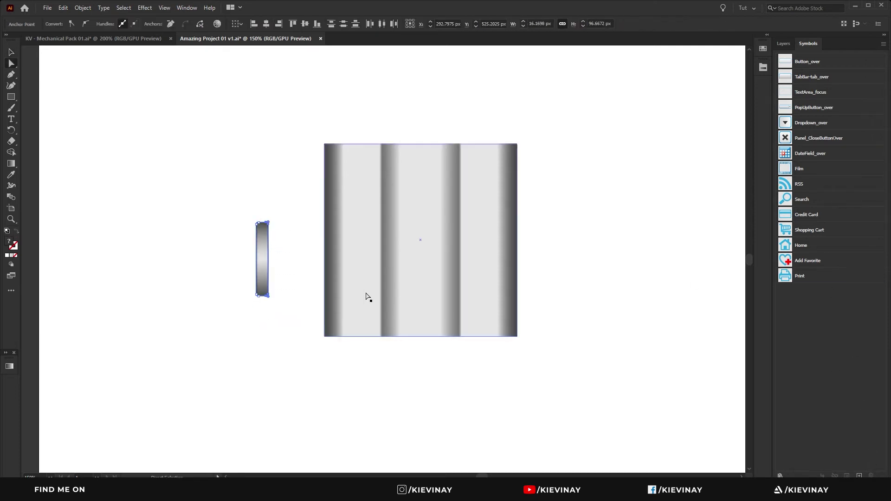
pyautogui.scroll(3, 241, 238)
pyautogui.moveTo(313, 201); pyautogui.dragTo(481, 204)
pyautogui.press('v')
pyautogui.scroll(-3, 387, 175)
pyautogui.keyDown('alt'); pyautogui.moveTo(385, 232); pyautogui.dragTo(608, 255); pyautogui.keyUp('alt')
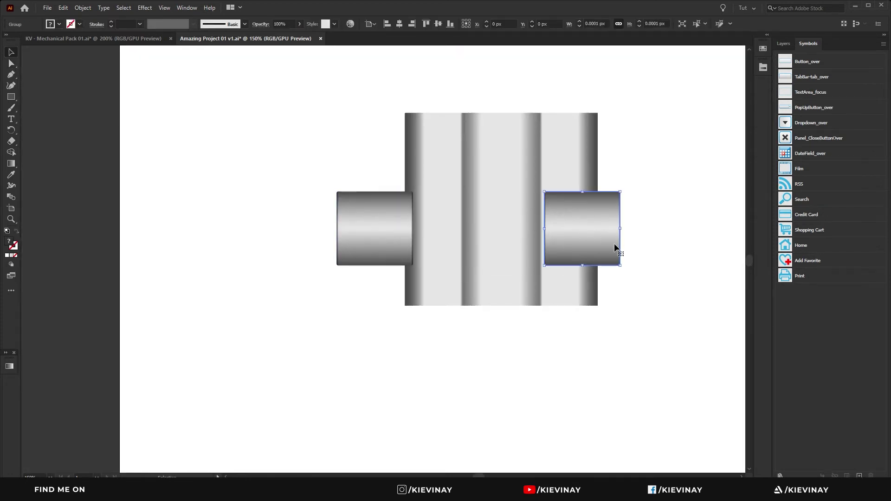
pyautogui.doubleClick(606, 220)
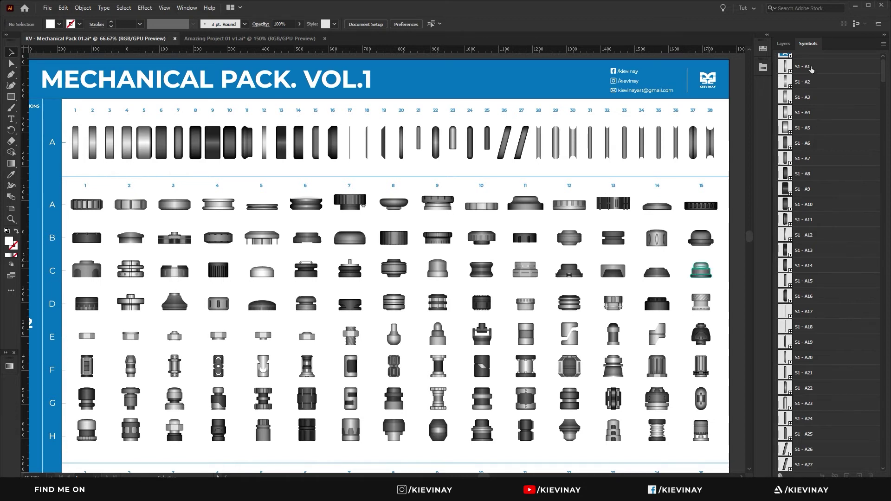
# Return to Amazing Project 01 v1.ai, showing the lone striped gradient block
pyautogui.click(237, 39)
pyautogui.scroll(1, 336, 204)
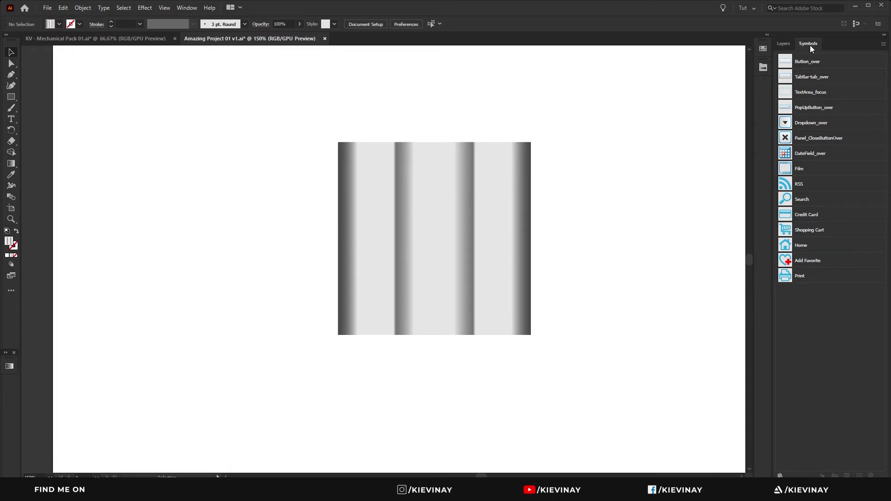
# Load KV - Mechanical Pack 01.ai as a symbol library via Other Library and the pasted folder path
pyautogui.click(780, 475)
pyautogui.click(803, 465)
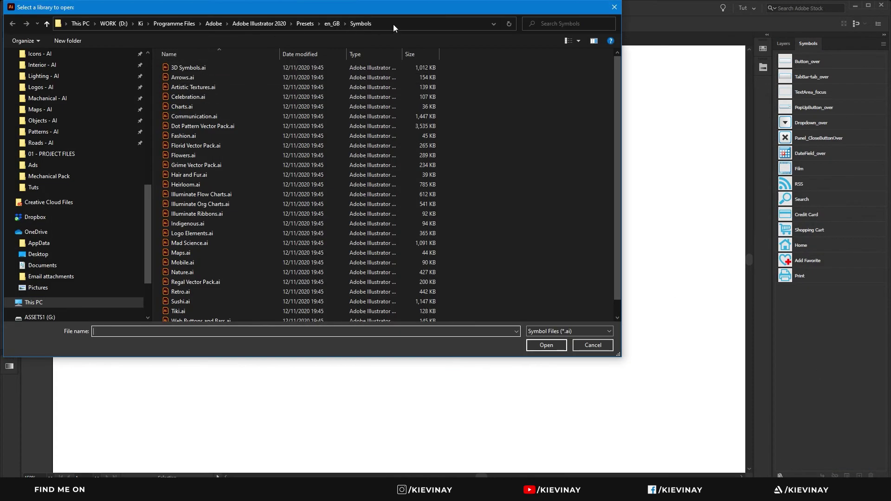
pyautogui.click(394, 24)
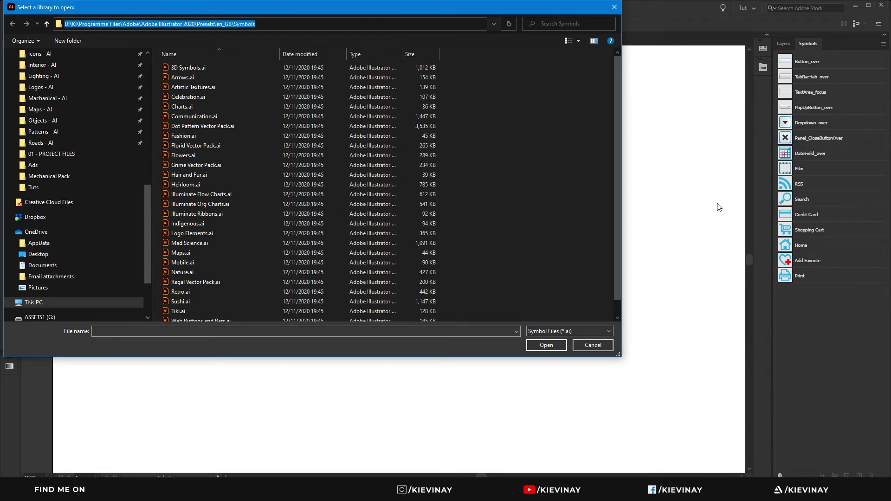
pyautogui.write('C:\\Users\\kmerk\\Google Drive\\CURRENT PROJECTS\\Zz - Personal\\PACKS\\2D Mechanical Pack Vol 1\\Mechanical Pack')
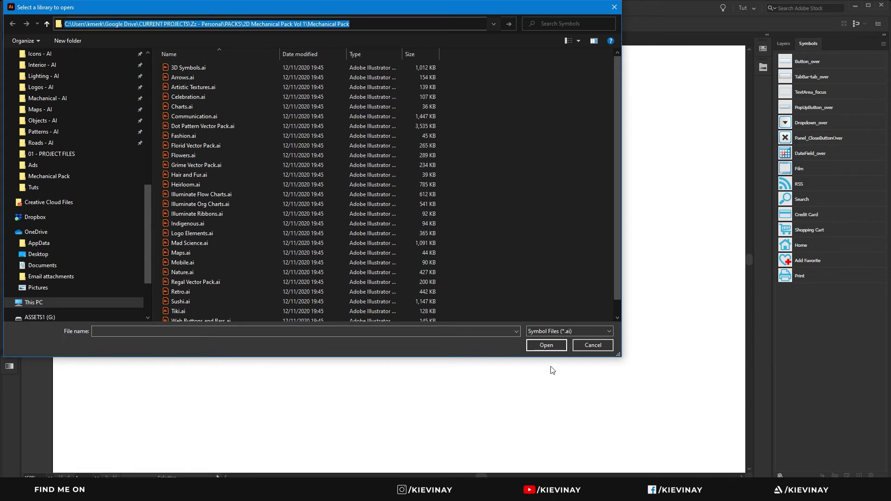
pyautogui.press('Return')
pyautogui.click(203, 147)
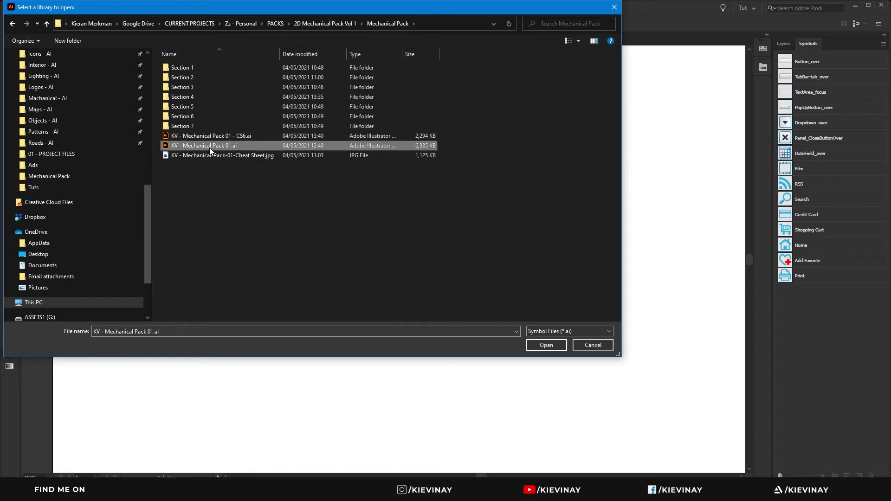
pyautogui.doubleClick(199, 146)
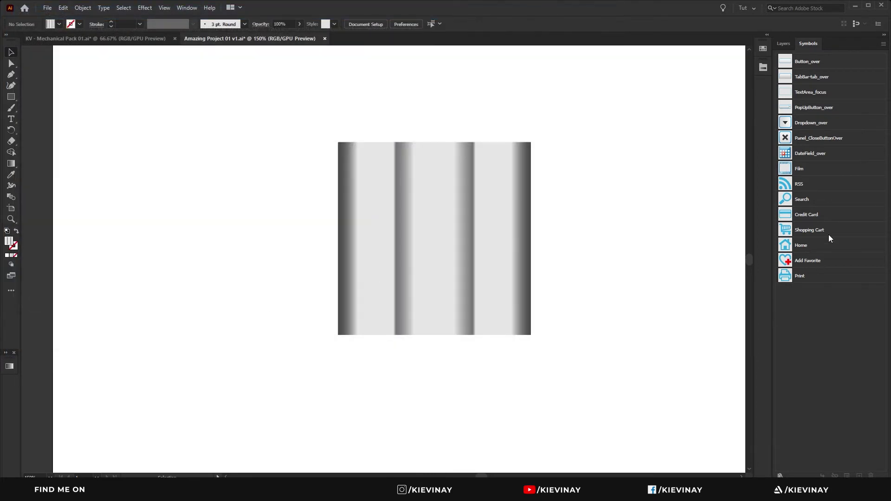
# Dock and enlarge the pack library panel, then place S3 - C2 at the pipe's upper left
pyautogui.moveTo(434, 227); pyautogui.dragTo(687, 61)
pyautogui.moveTo(694, 128); pyautogui.dragTo(700, 470)
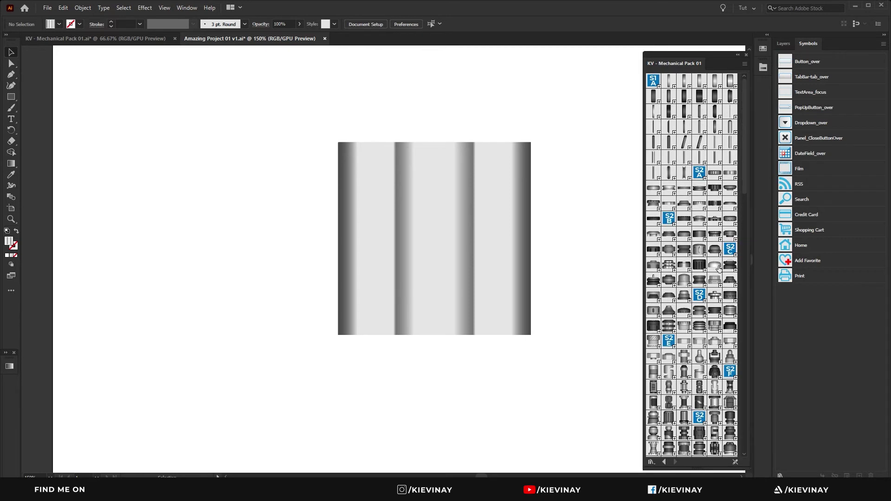
pyautogui.moveTo(751, 154); pyautogui.dragTo(755, 279)
pyautogui.moveTo(701, 168); pyautogui.dragTo(265, 180)
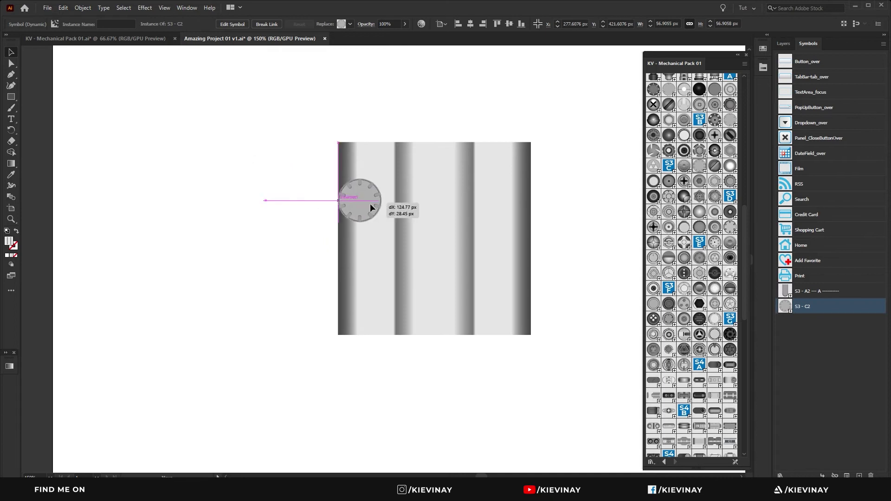
pyautogui.moveTo(374, 206); pyautogui.dragTo(406, 185)
# Place S3 - D15, switch the library to Large List View, and add S2 - F12 — A lower left
pyautogui.moveTo(698, 249); pyautogui.dragTo(496, 276)
pyautogui.scroll(-10, 727, 74)
pyautogui.click(745, 64)
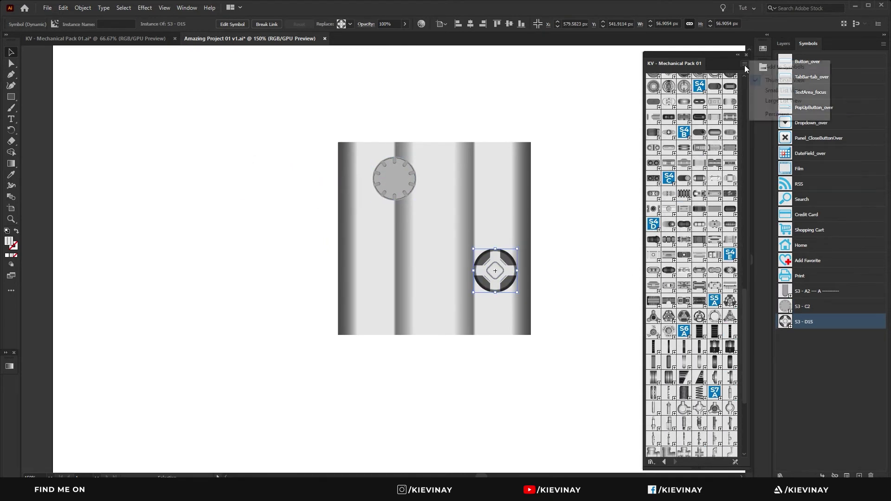
pyautogui.click(778, 101)
pyautogui.scroll(-5, 672, 311)
pyautogui.scroll(-6, 742, 271)
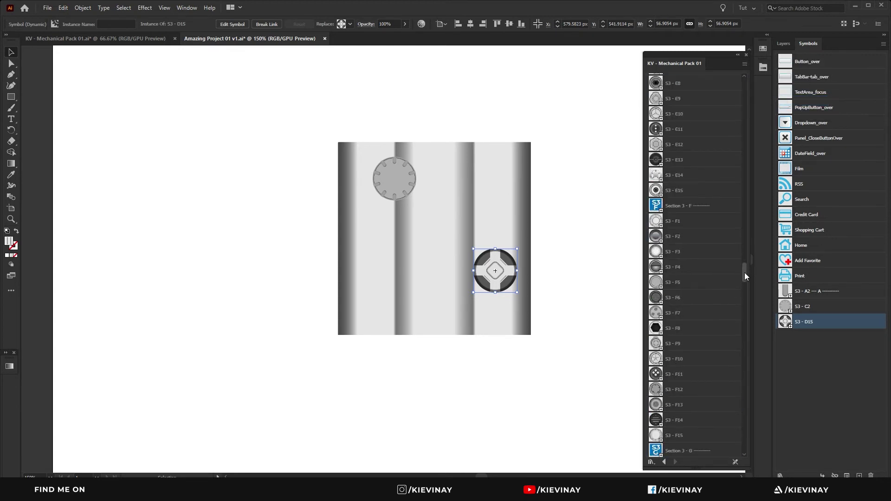
pyautogui.moveTo(744, 272); pyautogui.dragTo(747, 408)
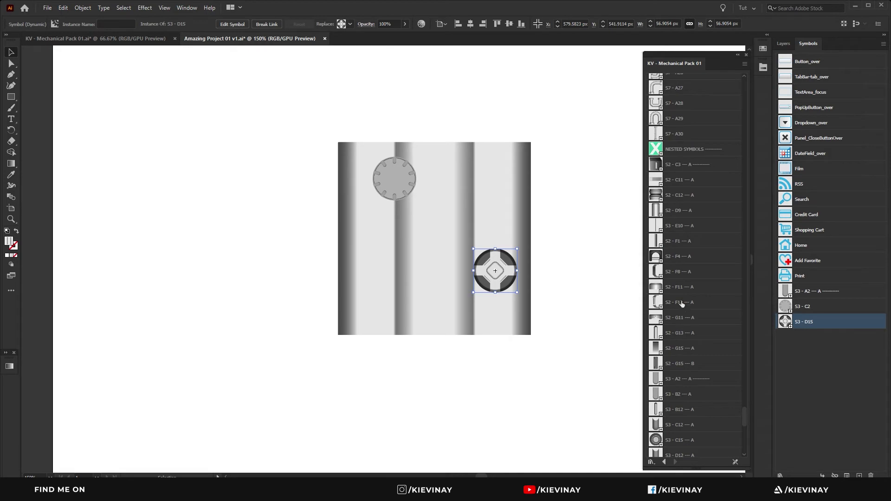
pyautogui.moveTo(679, 302); pyautogui.dragTo(383, 274)
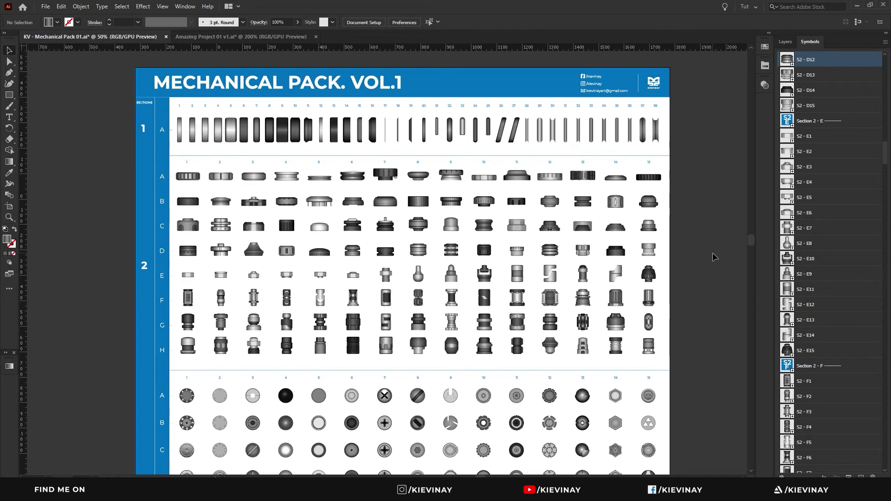
# Bring the S2 - H8 part from the pack sheet into the project and zoom to 800%
pyautogui.click(419, 343)
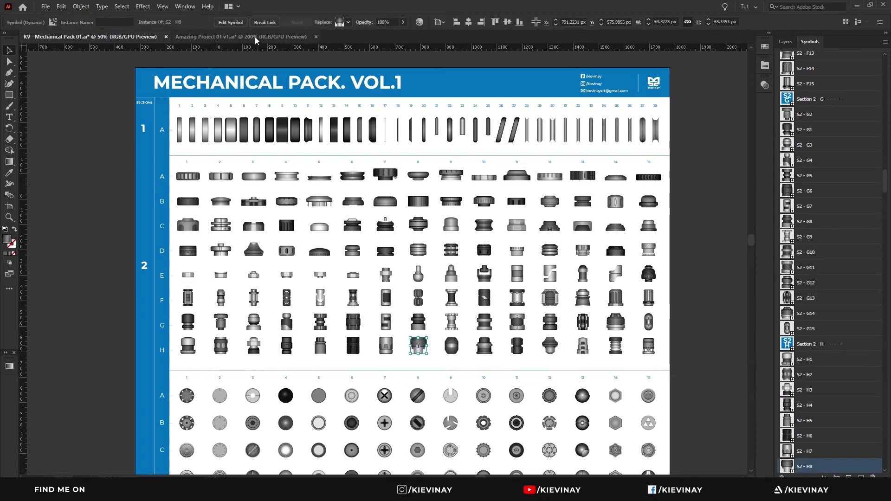
pyautogui.hotkey('ctrl', 'Tab')
pyautogui.hotkey('ctrl', 'v')
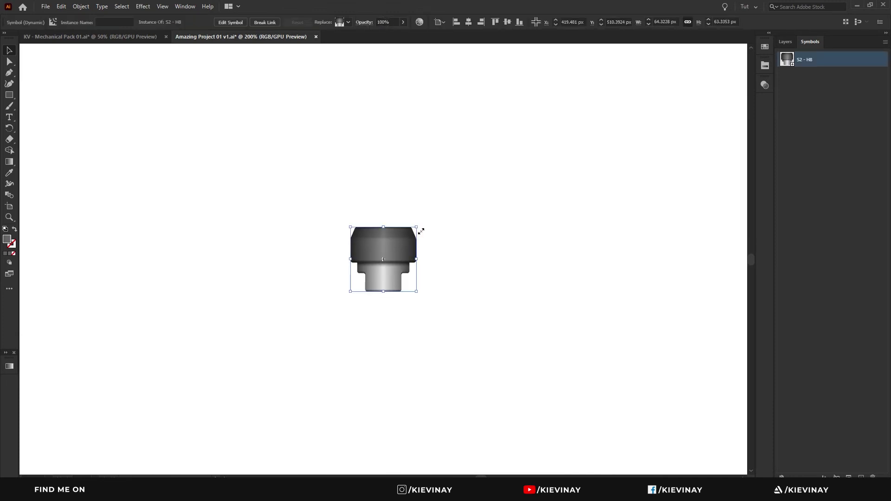
pyautogui.hotkey('ctrl', '=')
pyautogui.hotkey('ctrl', '=')
pyautogui.hotkey('ctrl', '=')
pyautogui.hotkey('ctrl', '=')
pyautogui.click(542, 236)
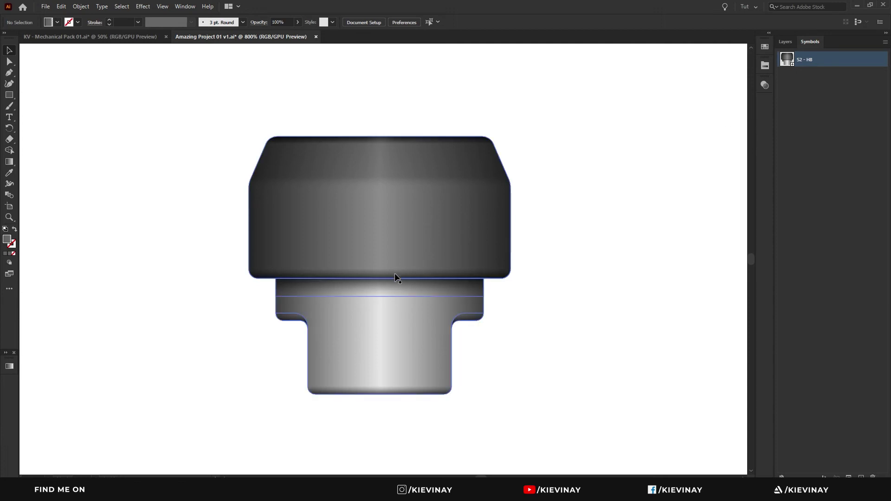
# Open the S2 - H8 symbol in isolation mode, trying and undoing moves of its cap and bottom group
pyautogui.click(377, 253)
pyautogui.doubleClick(408, 255)
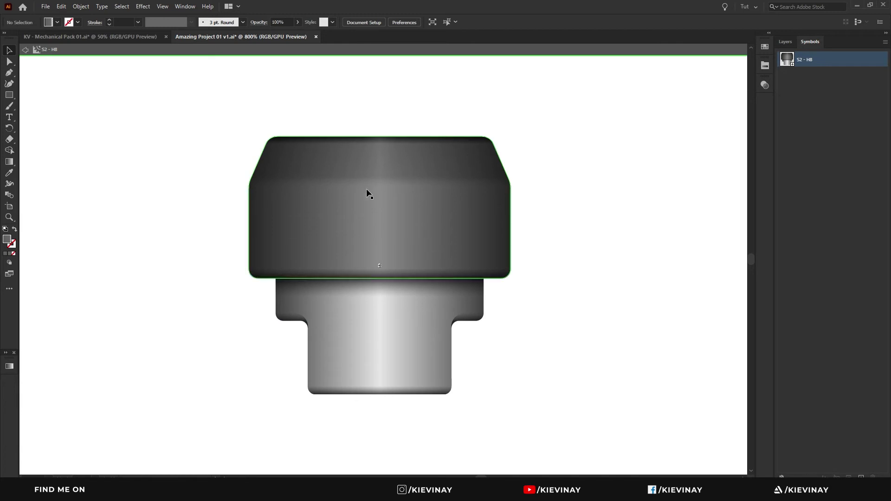
pyautogui.moveTo(402, 227); pyautogui.dragTo(322, 149)
pyautogui.moveTo(372, 360); pyautogui.dragTo(325, 441)
pyautogui.hotkey('ctrl', 'z')
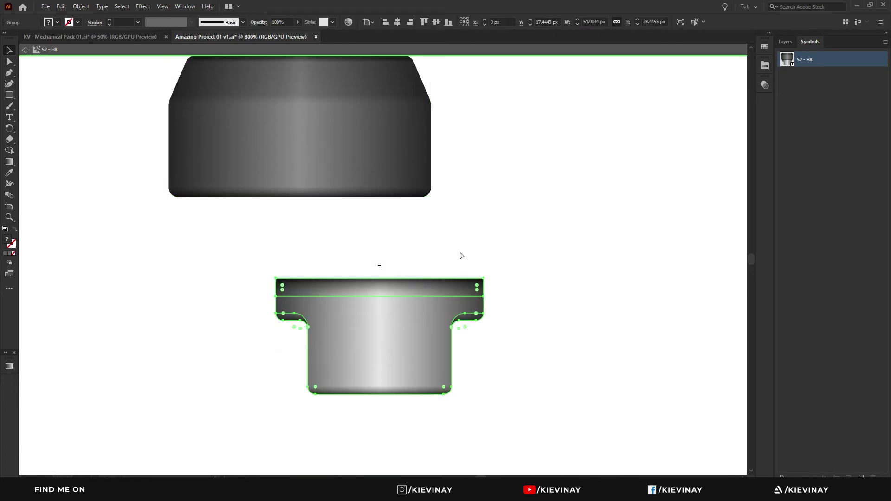
pyautogui.hotkey('ctrl', 'z')
pyautogui.moveTo(421, 202)
pyautogui.mouseDown()
pyautogui.moveTo(428, 182)
pyautogui.moveTo(425, 206)
pyautogui.mouseUp()
# Enter the cap group and trial-move its top highlight and bottom strip, undoing both
pyautogui.doubleClick(373, 213)
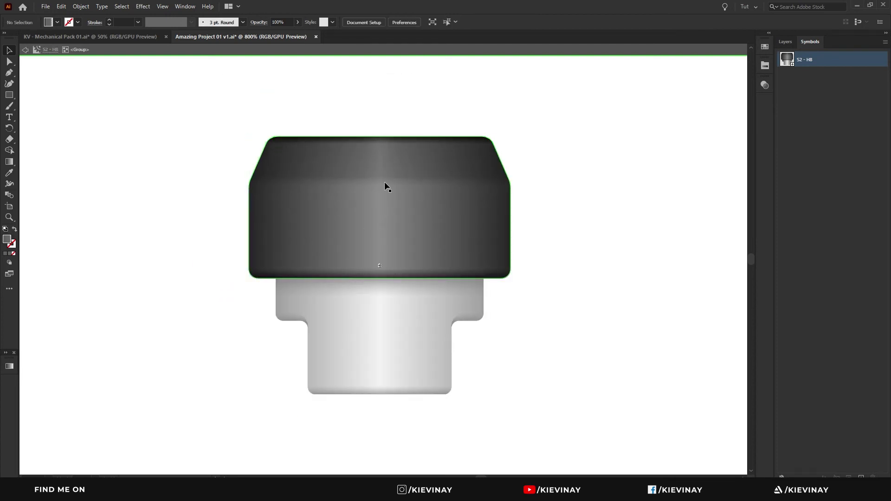
pyautogui.moveTo(413, 165); pyautogui.dragTo(405, 88)
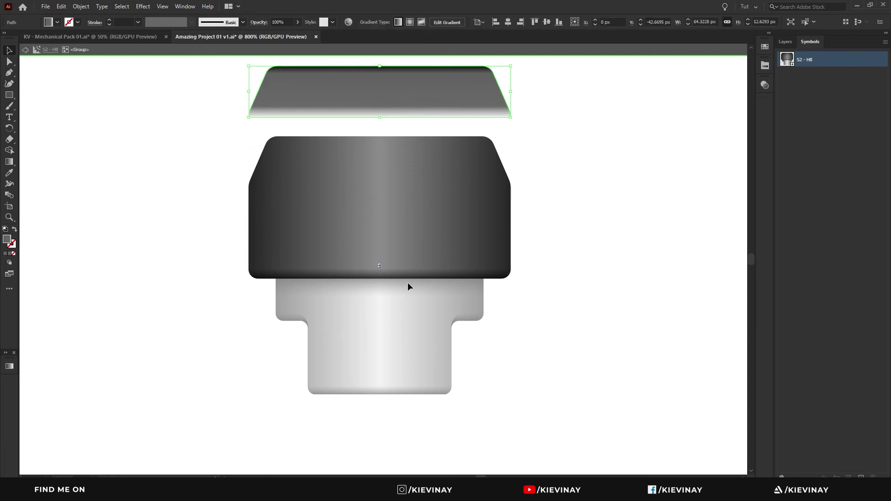
pyautogui.moveTo(407, 281); pyautogui.dragTo(406, 331)
pyautogui.hotkey('ctrl', 'z')
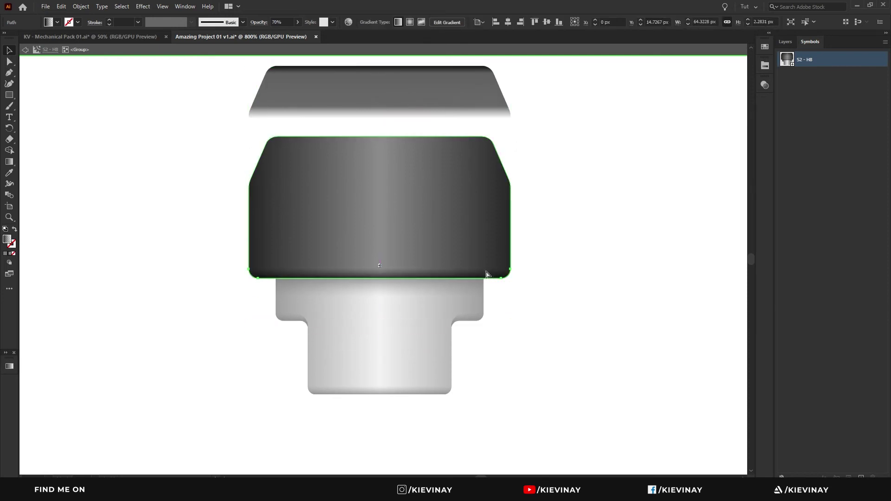
pyautogui.hotkey('ctrl', 'z')
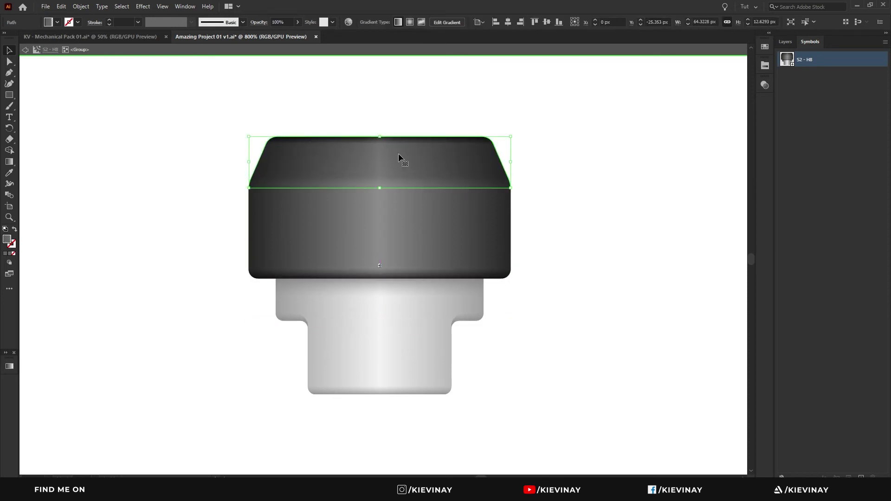
# Show the Gradient panel, test shifting the rim's gradient stops, revert, and select the bottom rim
pyautogui.click(10, 367)
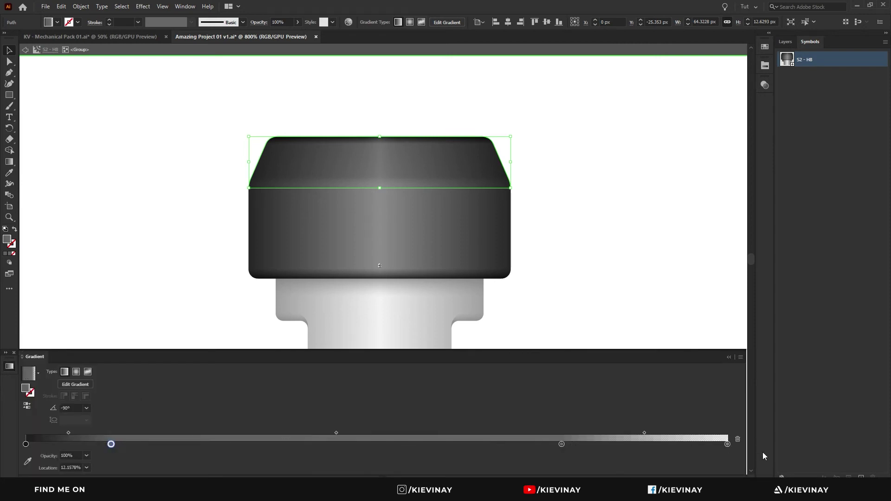
pyautogui.moveTo(562, 444); pyautogui.dragTo(371, 444)
pyautogui.moveTo(727, 444); pyautogui.dragTo(424, 444)
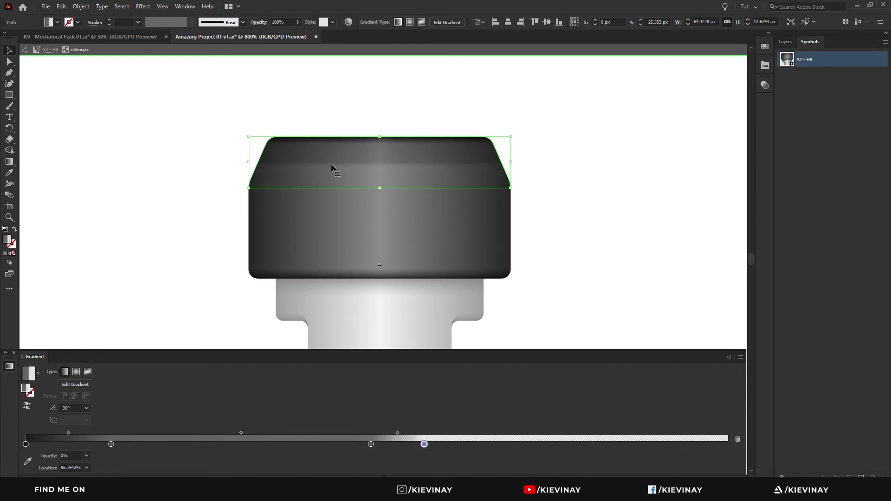
pyautogui.hotkey('ctrl', 'z')
pyautogui.hotkey('ctrl', 'z')
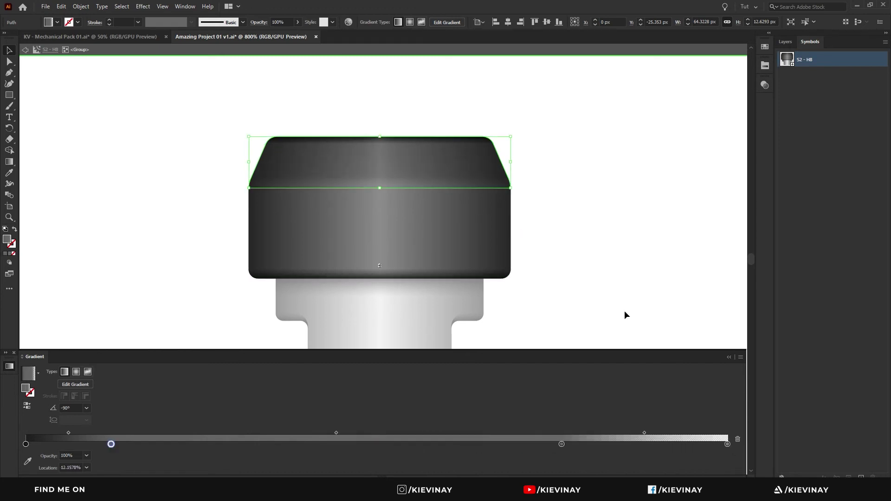
pyautogui.click(432, 275)
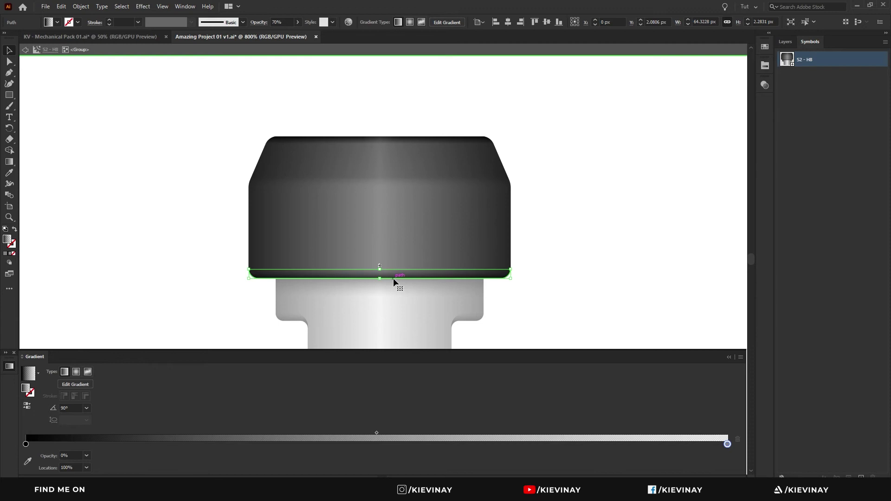
# Marquee the cap's top anchors with Direct Selection and raise them to make the cap taller
pyautogui.click(588, 269)
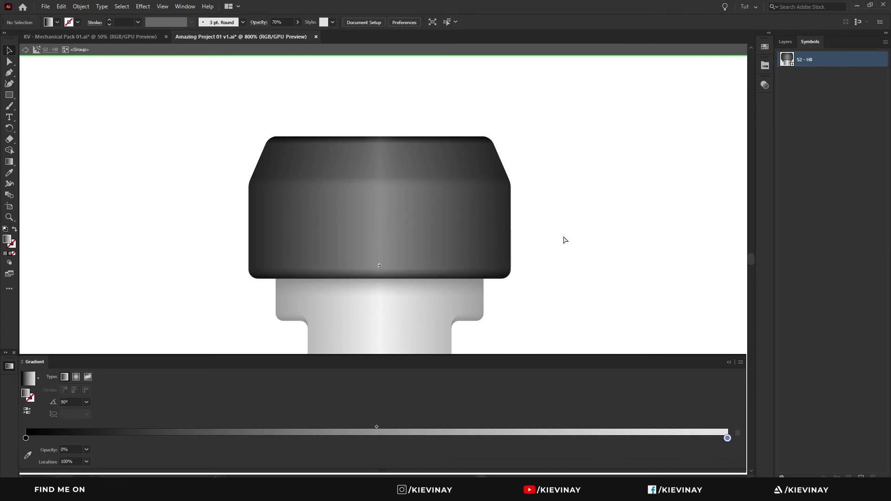
pyautogui.moveTo(429, 239); pyautogui.dragTo(462, 170)
pyautogui.hotkey('ctrl', 'z')
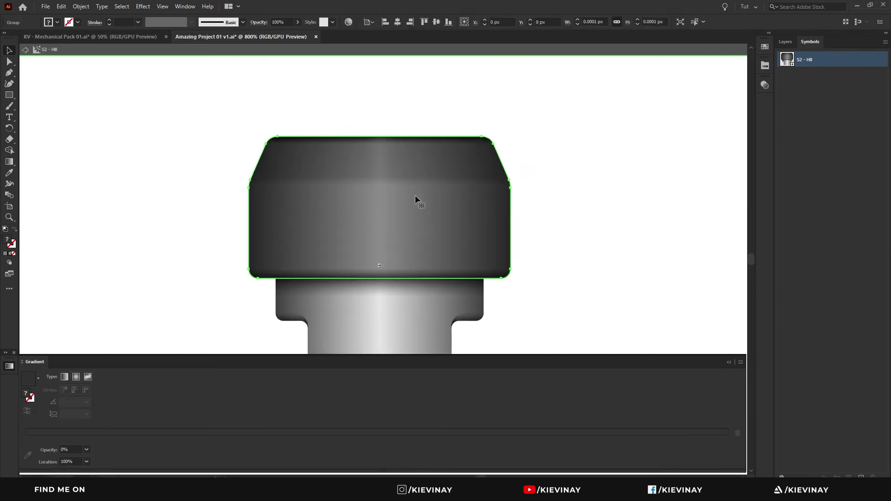
pyautogui.scroll(2, 377, 179)
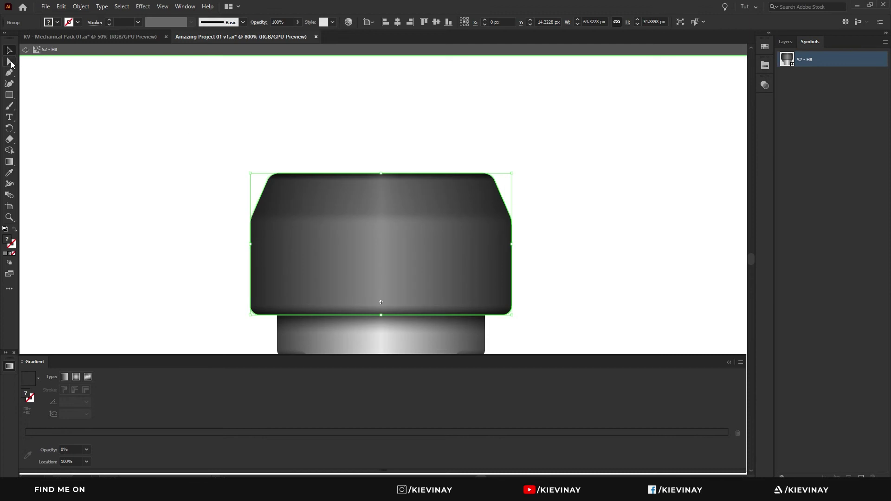
pyautogui.click(10, 62)
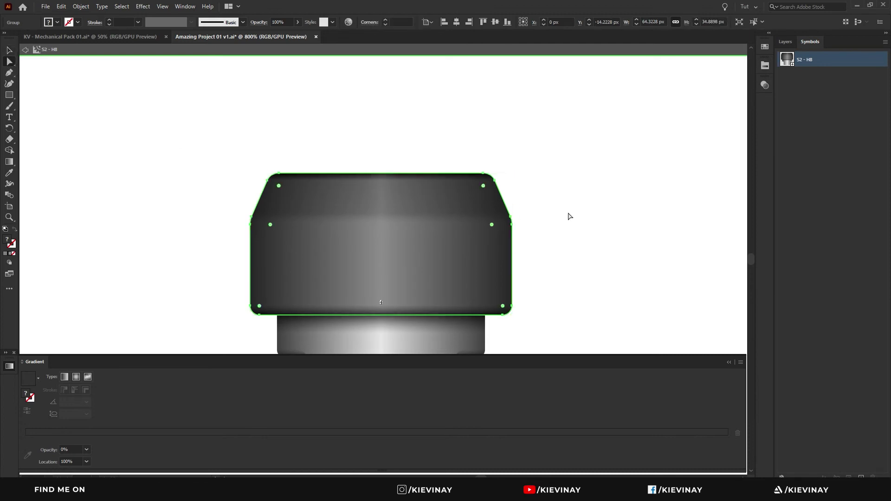
pyautogui.click(538, 186)
pyautogui.moveTo(561, 145); pyautogui.dragTo(243, 253)
pyautogui.scroll(1, 275, 215)
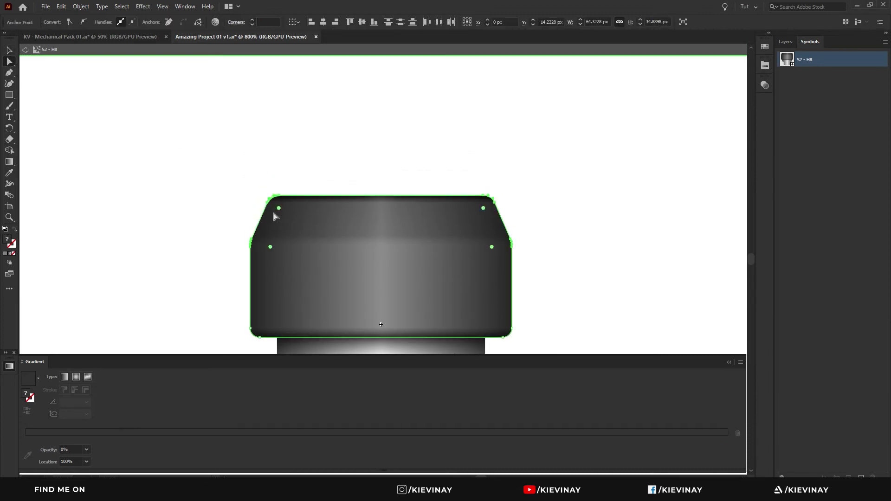
pyautogui.moveTo(282, 199); pyautogui.dragTo(277, 97)
# Select the shaft's step and bottom anchors and pull them down to lengthen the shaft
pyautogui.scroll(2, 286, 135)
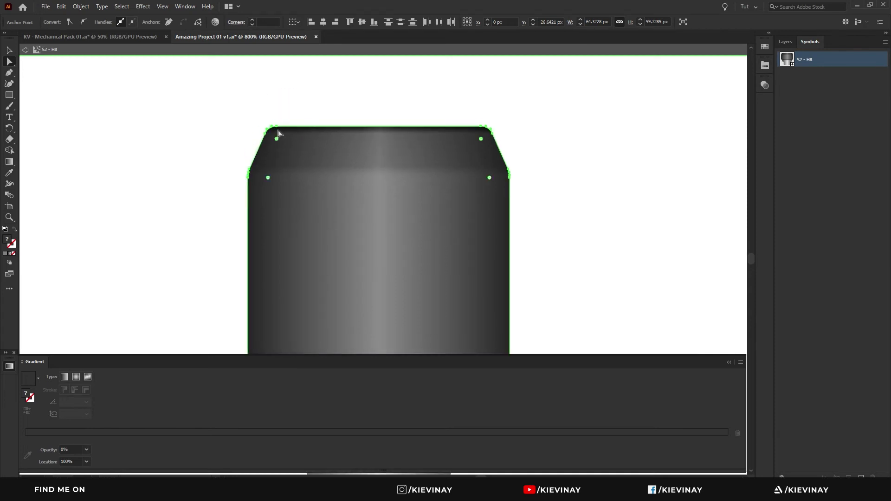
pyautogui.moveTo(279, 133); pyautogui.dragTo(279, 172)
pyautogui.scroll(-6, 325, 162)
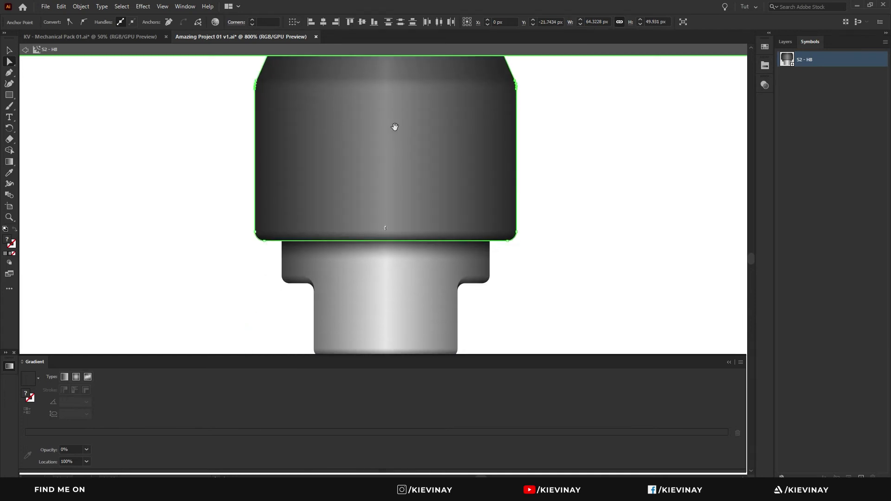
pyautogui.scroll(3, 336, 151)
pyautogui.scroll(-3, 336, 150)
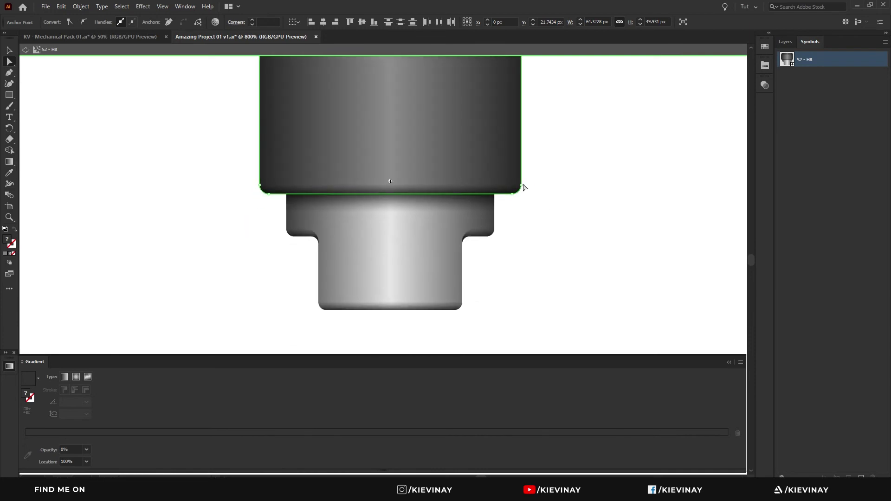
pyautogui.moveTo(492, 297); pyautogui.dragTo(309, 320)
pyautogui.scroll(-1, 512, 204)
pyautogui.moveTo(506, 195); pyautogui.dragTo(263, 316)
pyautogui.moveTo(290, 204); pyautogui.dragTo(291, 320)
pyautogui.scroll(-3, 403, 179)
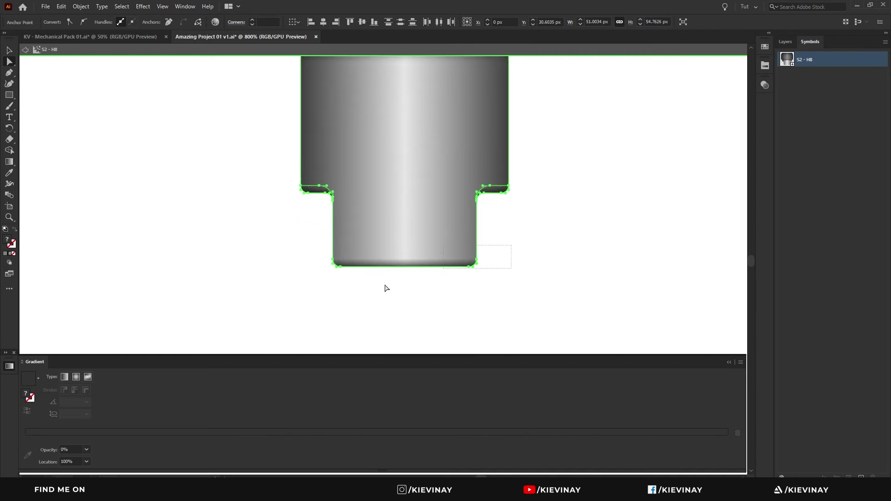
pyautogui.moveTo(344, 270); pyautogui.dragTo(342, 364)
pyautogui.hotkey('ctrl', 'z')
pyautogui.scroll(-2, 418, 314)
# Lower the shaft's bottom anchors and right shoulder further, heighten the cap again, then deselect
pyautogui.click(9, 366)
pyautogui.moveTo(442, 241); pyautogui.dragTo(472, 459)
pyautogui.moveTo(543, 137); pyautogui.dragTo(477, 190)
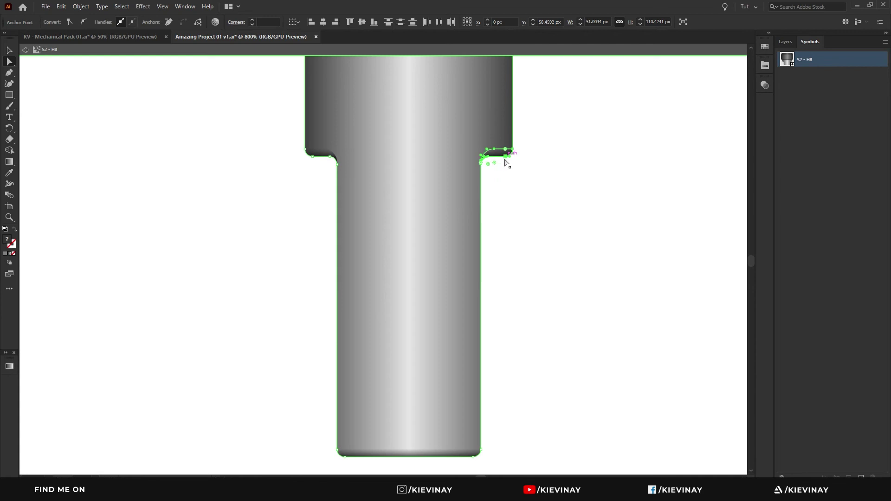
pyautogui.moveTo(506, 154); pyautogui.dragTo(505, 360)
pyautogui.scroll(-5, 434, 321)
pyautogui.moveTo(469, 131); pyautogui.dragTo(348, 92)
pyautogui.press('v')
pyautogui.click(497, 213)
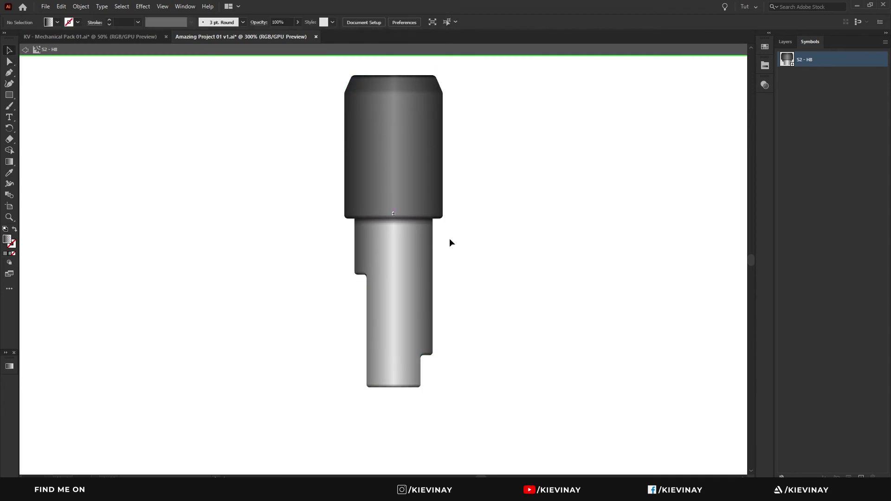
# In the Mechanical Pack document, round all four corners of the blue rectangle
pyautogui.click(137, 37)
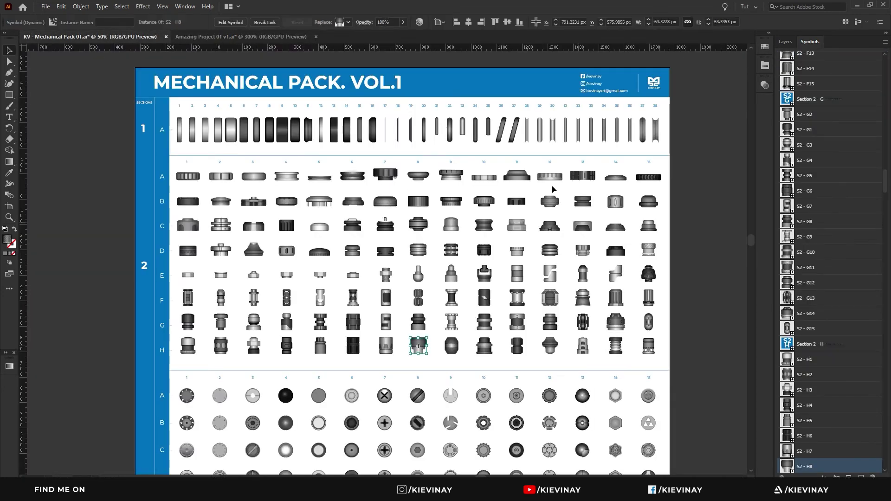
pyautogui.click(454, 367)
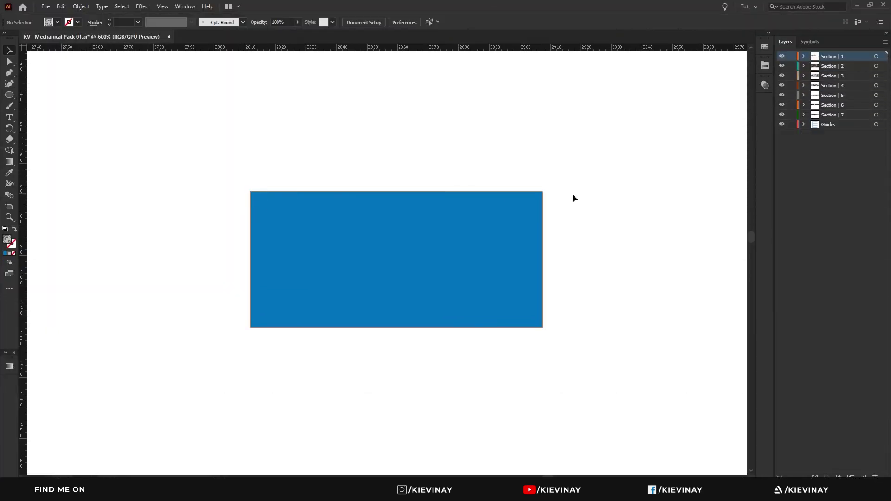
pyautogui.press('a')
pyautogui.moveTo(583, 171); pyautogui.dragTo(220, 368)
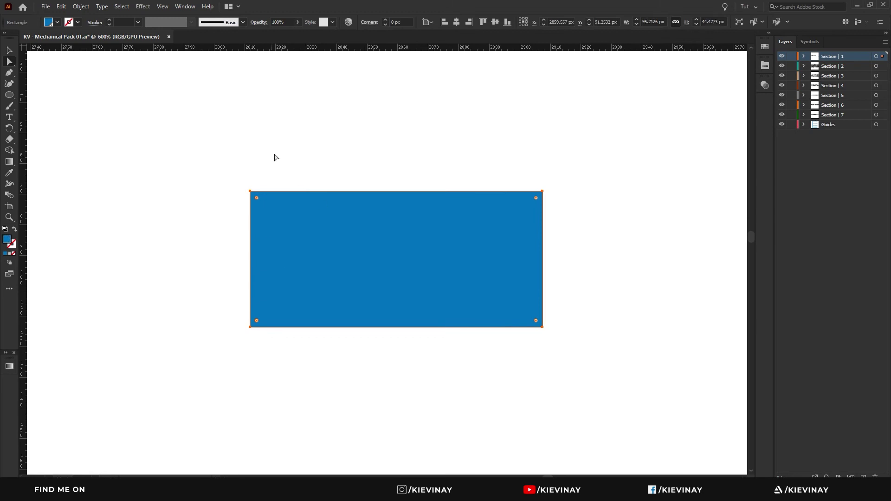
pyautogui.moveTo(536, 198); pyautogui.dragTo(507, 235)
pyautogui.hotkey('ctrl', 'shift', 'a')
# Expand the live rounded rectangle into a plain path
pyautogui.moveTo(529, 181); pyautogui.dragTo(280, 201)
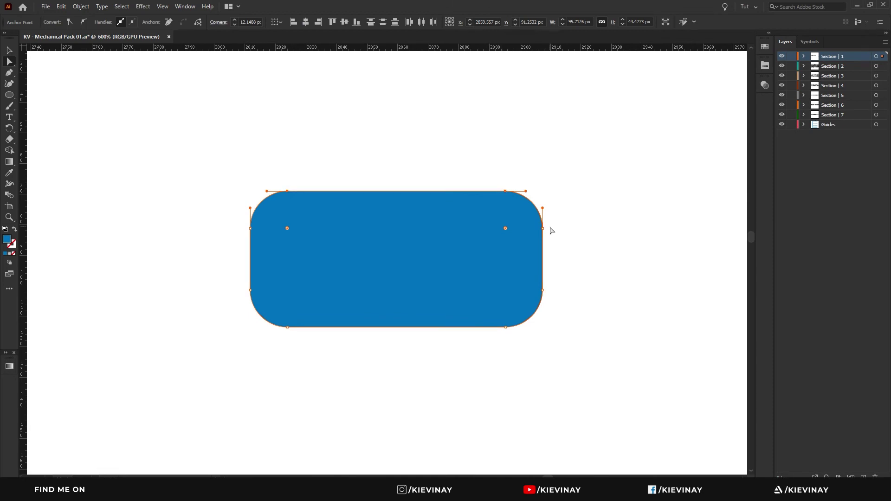
pyautogui.click(506, 193)
pyautogui.click(506, 193)
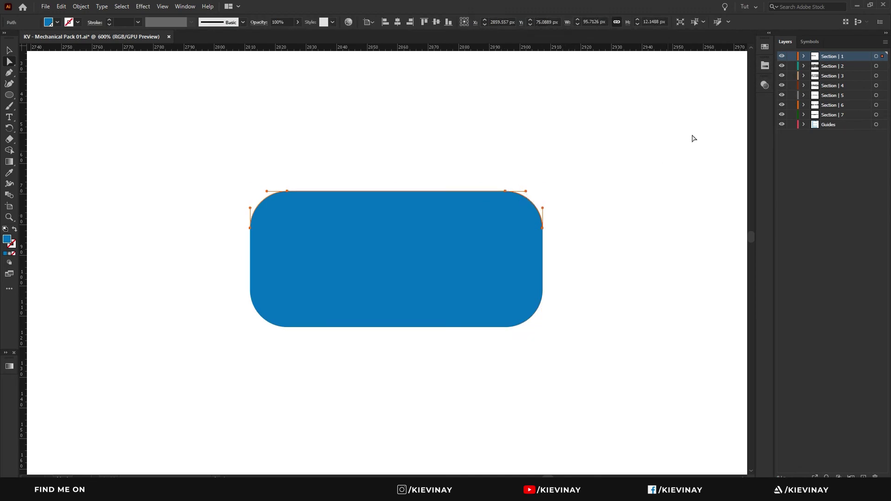
pyautogui.moveTo(514, 215); pyautogui.dragTo(503, 109)
pyautogui.hotkey('ctrl', 'z')
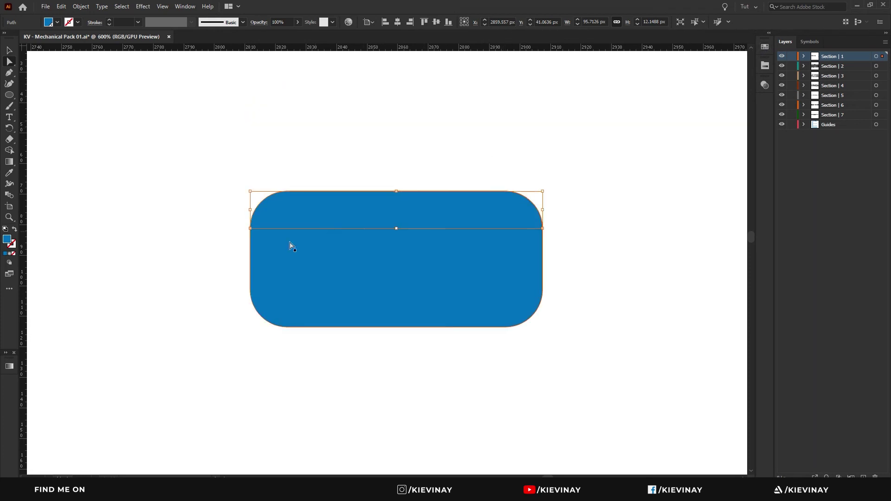
# Fill the top path with a black-to-blue gradient running down from the top edge
pyautogui.click(765, 48)
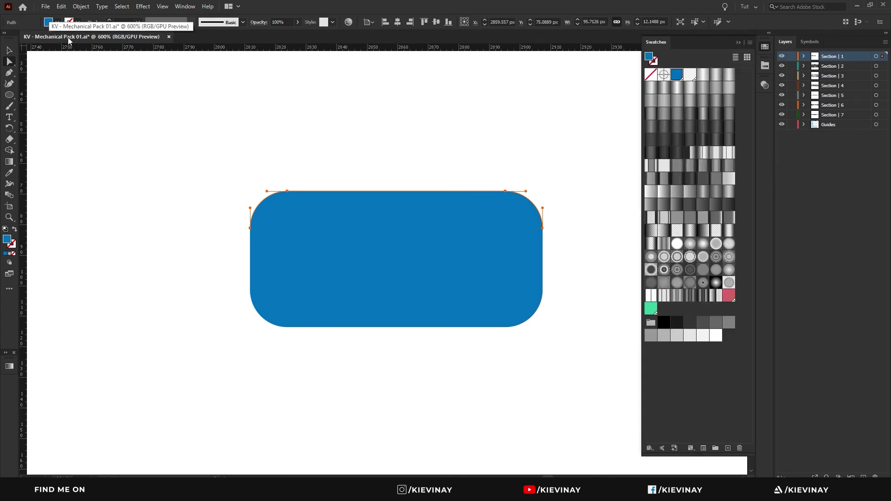
pyautogui.click(651, 230)
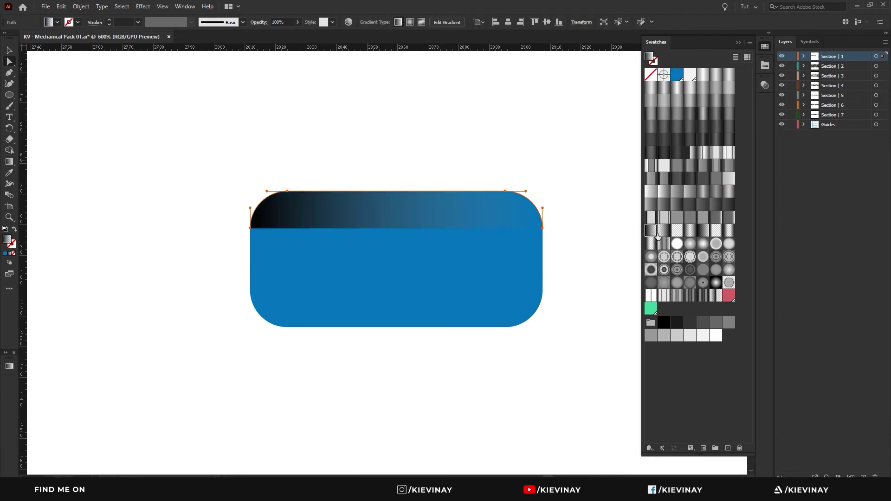
pyautogui.press('g')
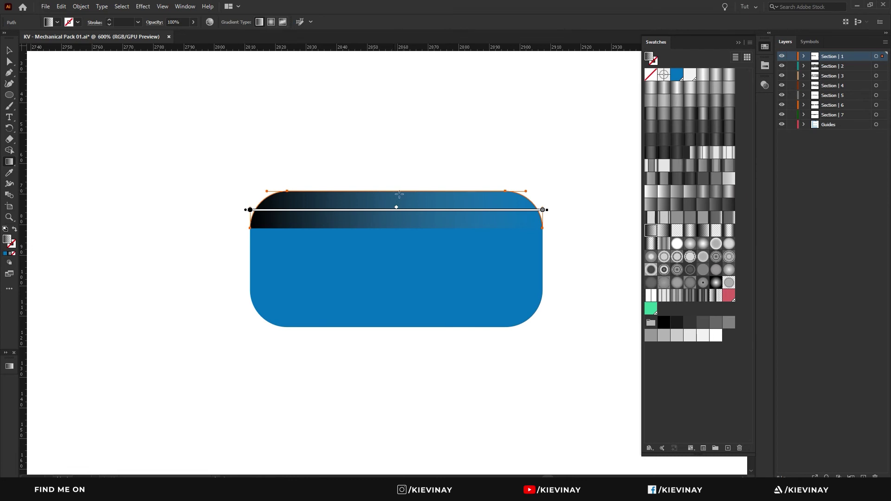
pyautogui.moveTo(395, 190); pyautogui.dragTo(396, 228)
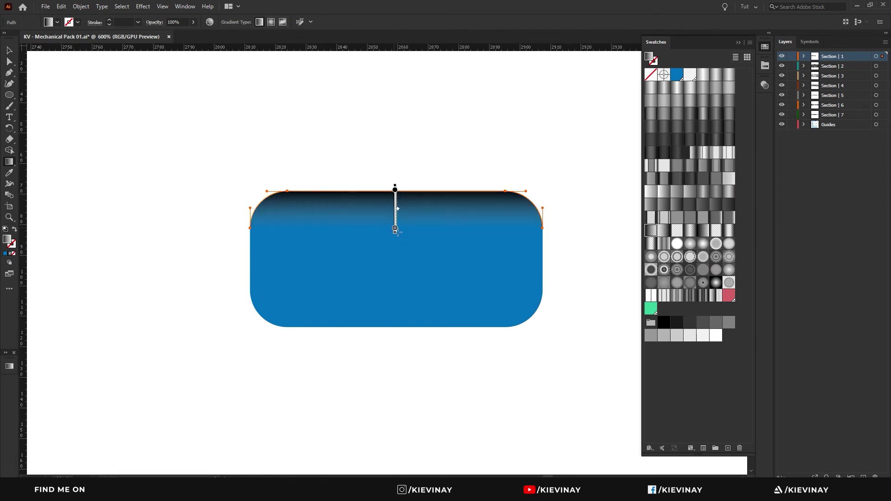
pyautogui.press('a')
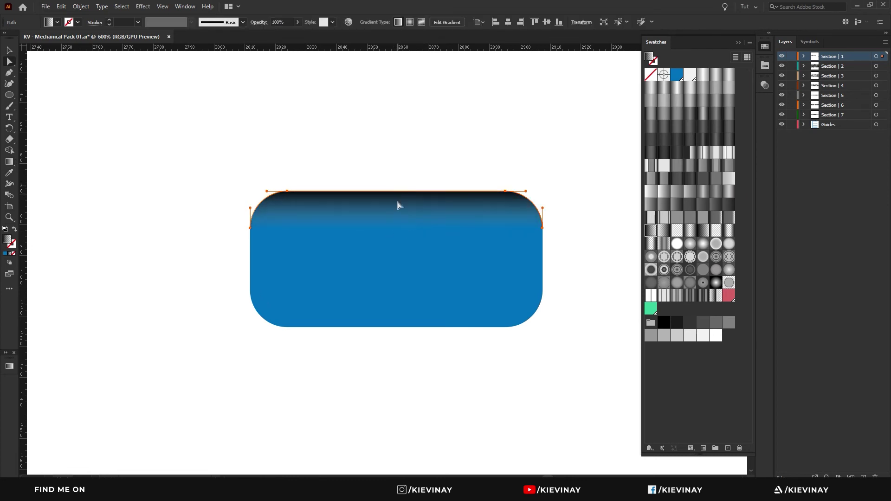
# Set the top shading's blend mode to Multiply after trying Overlay, then deselect it
pyautogui.click(765, 84)
pyautogui.click(689, 94)
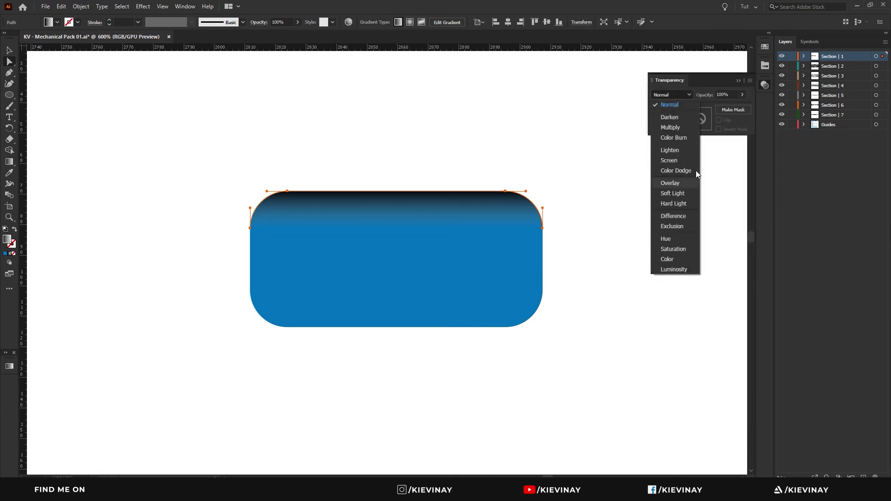
pyautogui.click(670, 128)
pyautogui.click(673, 95)
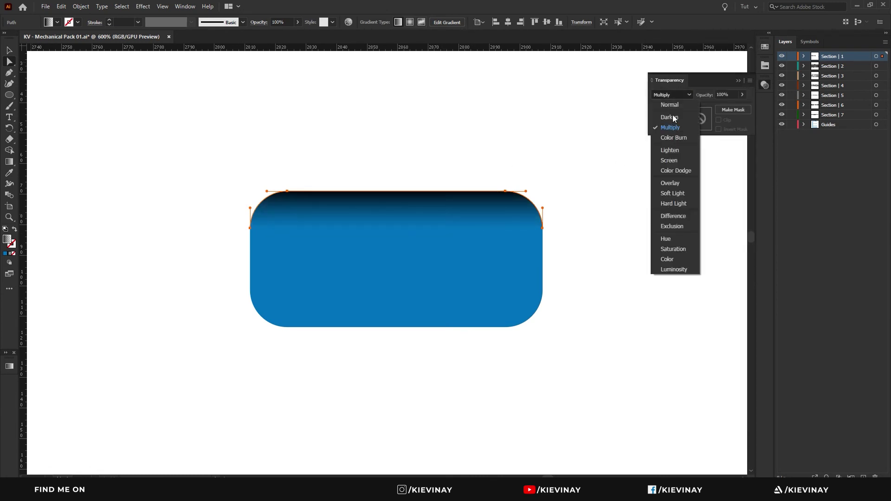
pyautogui.click(667, 184)
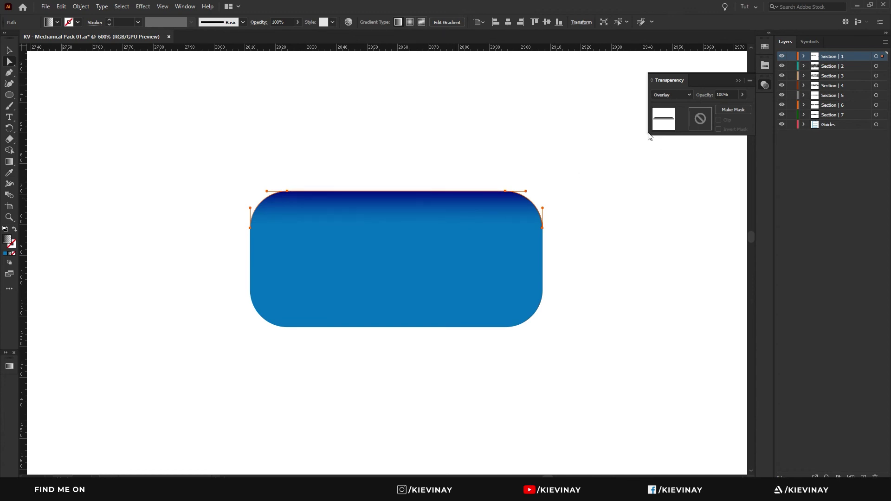
pyautogui.click(680, 93)
pyautogui.click(675, 128)
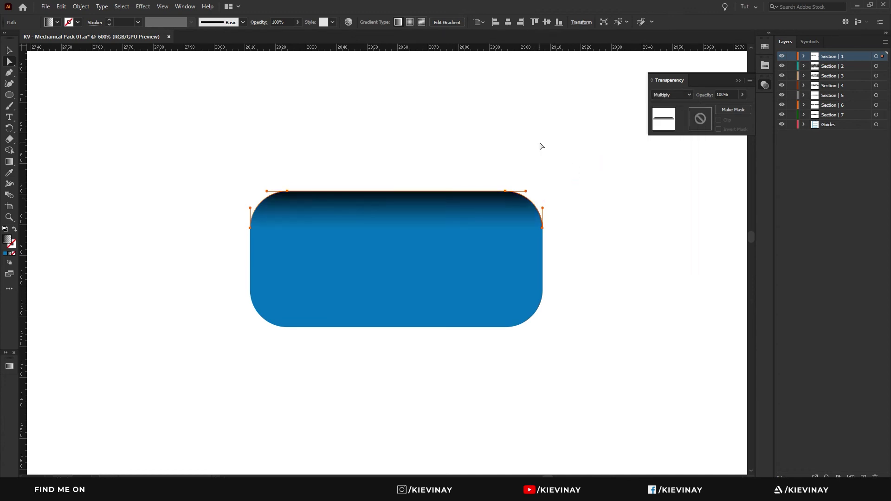
pyautogui.click(580, 177)
pyautogui.press('v')
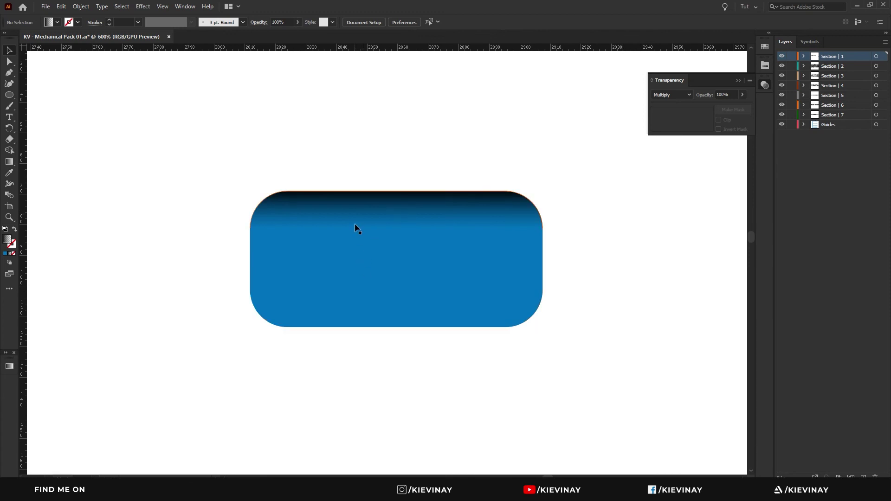
# Fill the rounded rectangle with a grey gradient swatch
pyautogui.press('a')
pyautogui.click(462, 274)
pyautogui.click(765, 47)
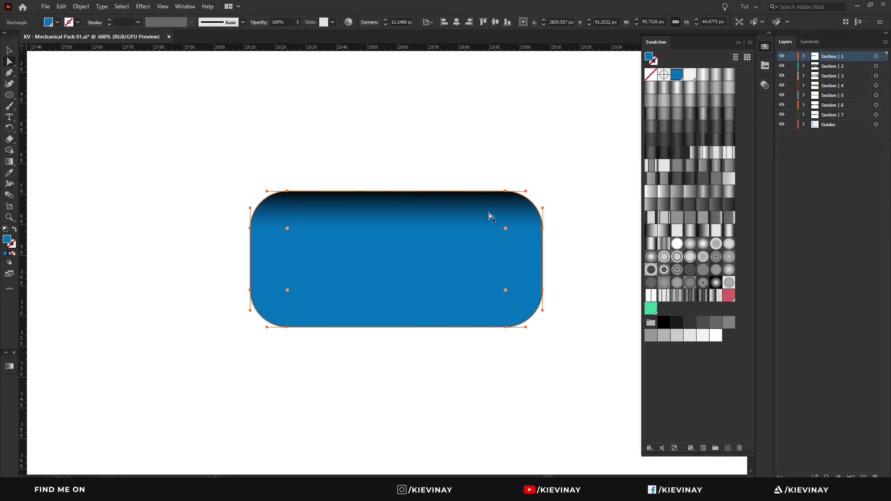
pyautogui.click(683, 132)
pyautogui.click(716, 126)
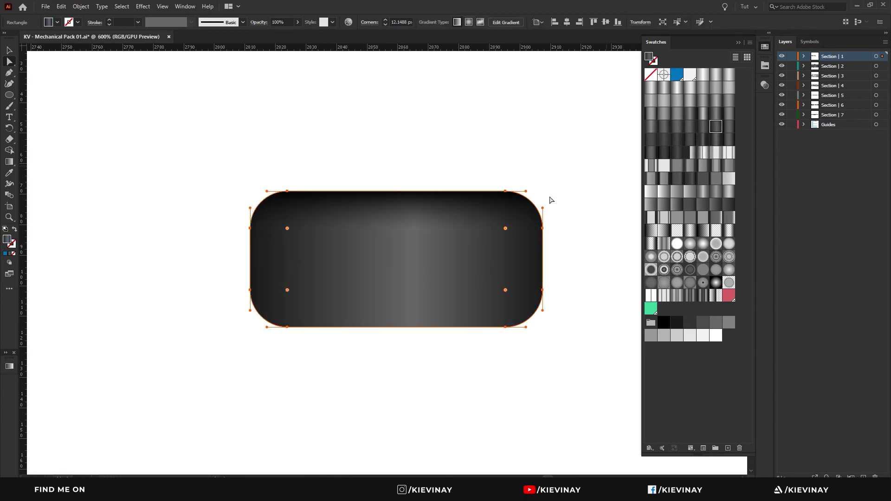
pyautogui.click(728, 126)
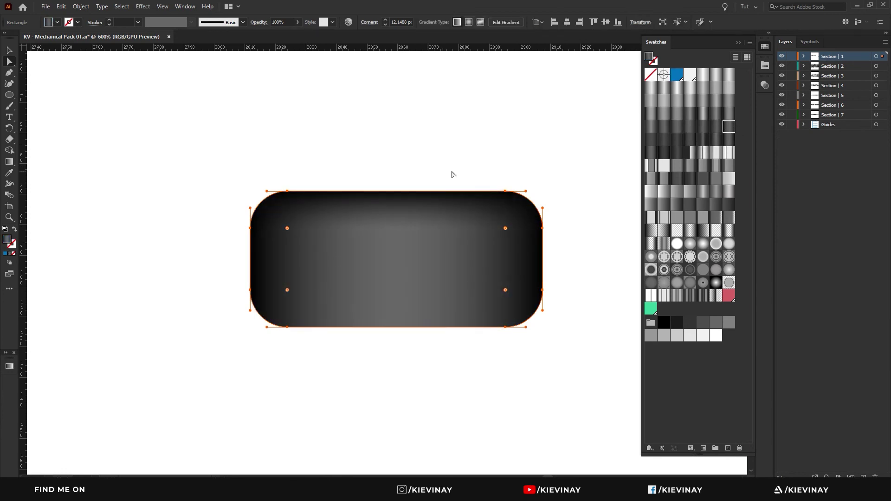
pyautogui.click(492, 153)
# Expand the rectangle and give its lower path a vertical gradient darkening toward the bottom
pyautogui.moveTo(522, 353); pyautogui.dragTo(288, 317)
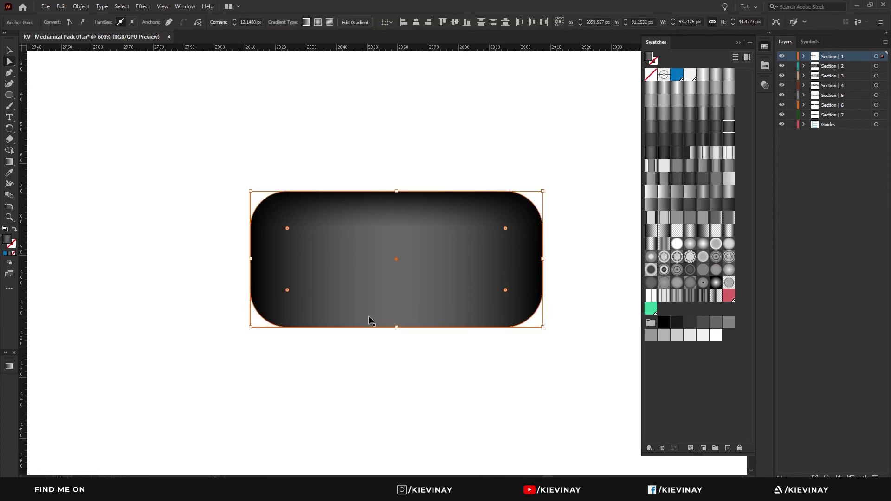
pyautogui.click(369, 316)
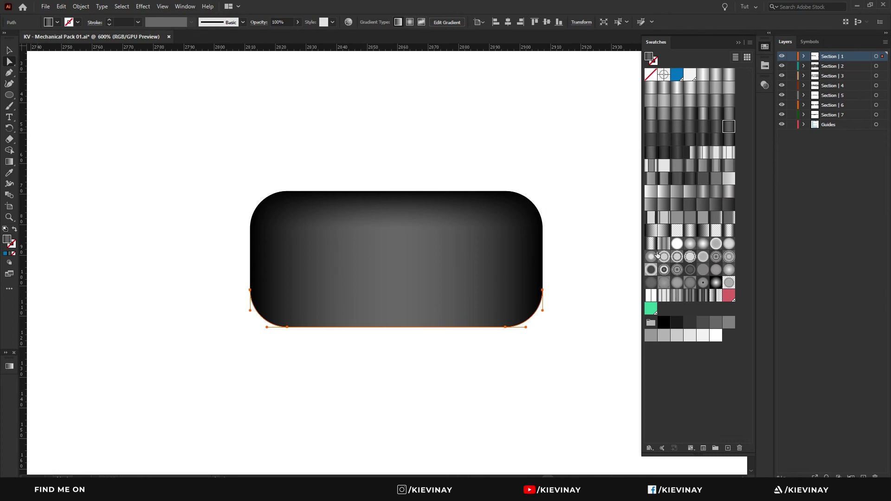
pyautogui.click(652, 230)
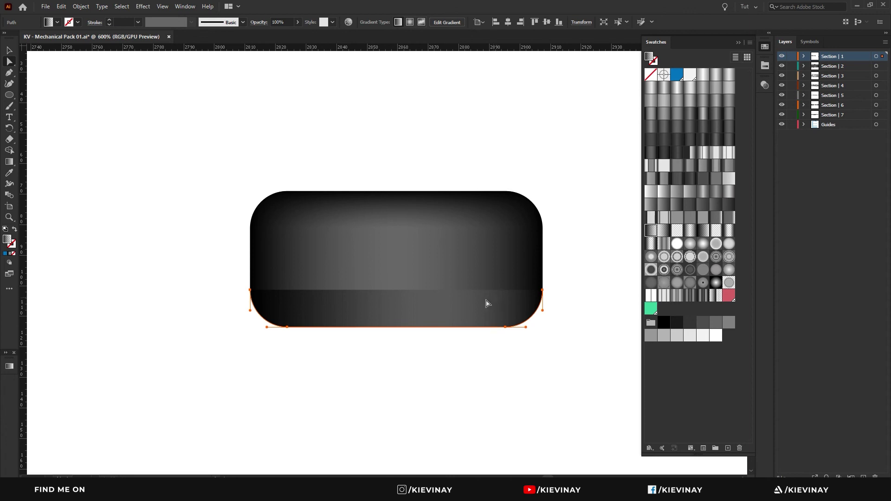
pyautogui.press('g')
pyautogui.moveTo(402, 330); pyautogui.dragTo(398, 290)
pyautogui.press('a')
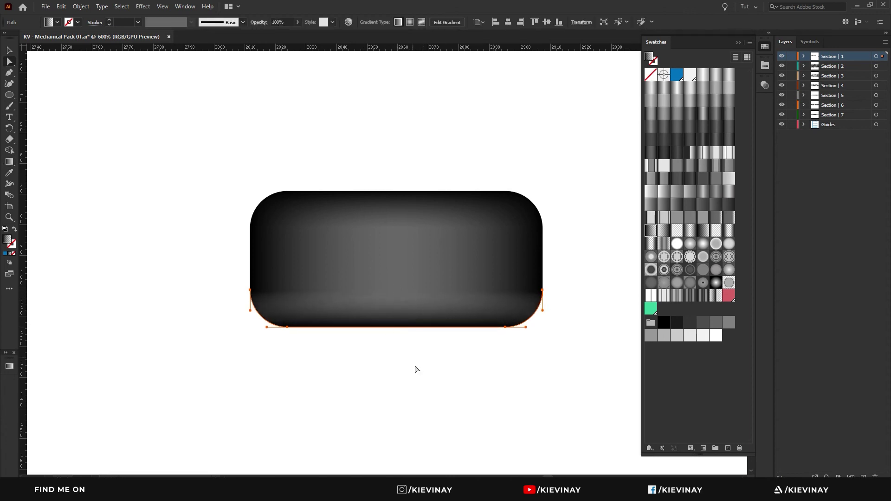
# Set the lower shading path's blend mode to Multiply and deselect it
pyautogui.click(764, 86)
pyautogui.click(676, 93)
pyautogui.click(678, 129)
pyautogui.hotkey('ctrl', 'shift', 'a')
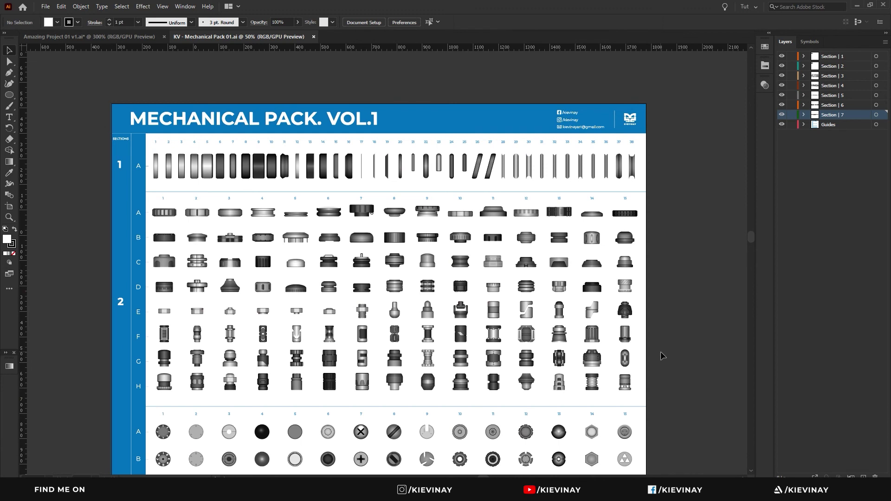
# Scroll to section 7 of the parts sheet and select elbow pipe symbol 27
pyautogui.scroll(-2, 646, 350)
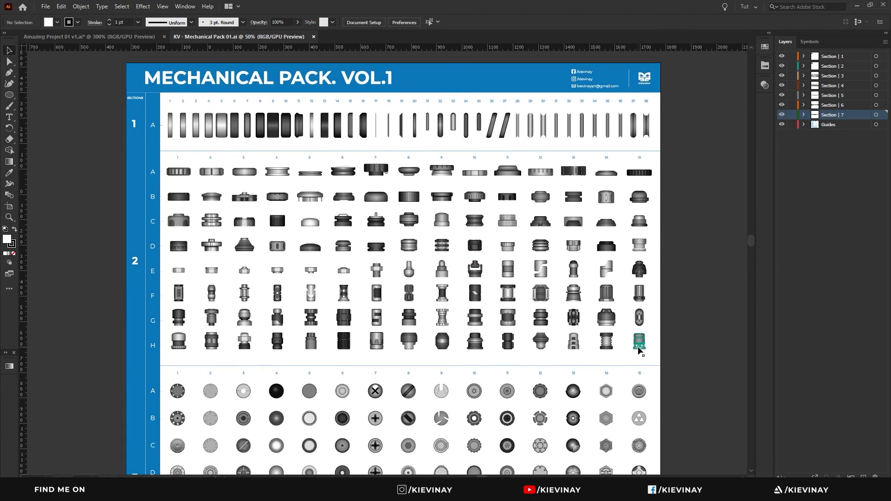
pyautogui.scroll(-10, 650, 395)
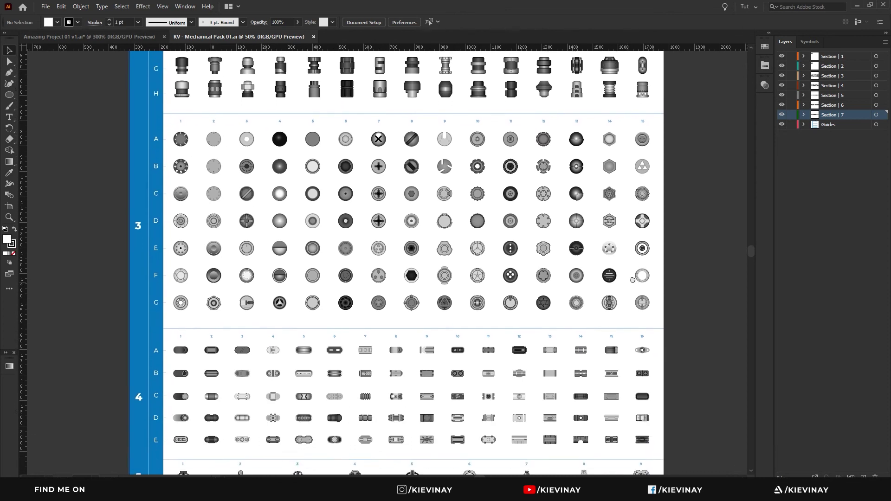
pyautogui.scroll(-4, 640, 173)
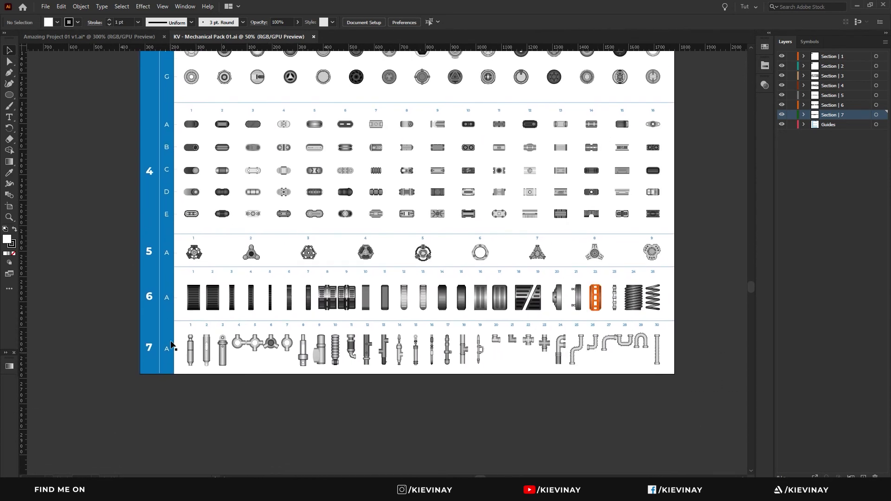
pyautogui.scroll(5, 655, 353)
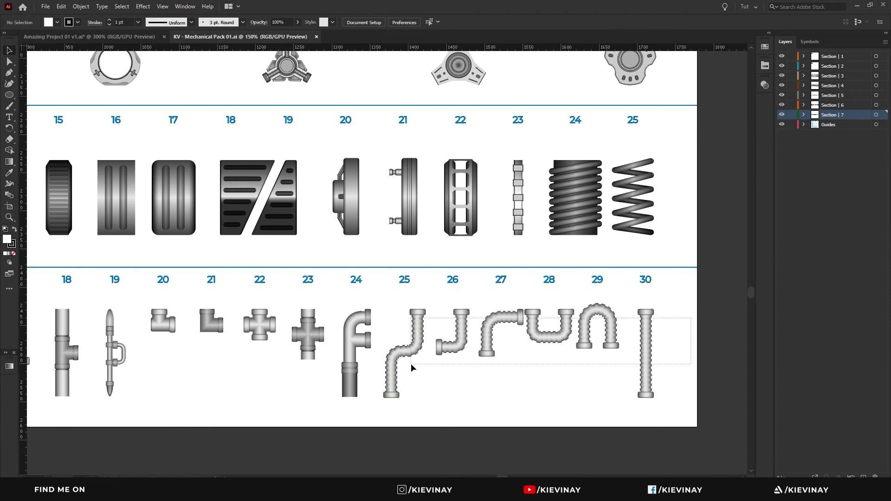
pyautogui.click(495, 324)
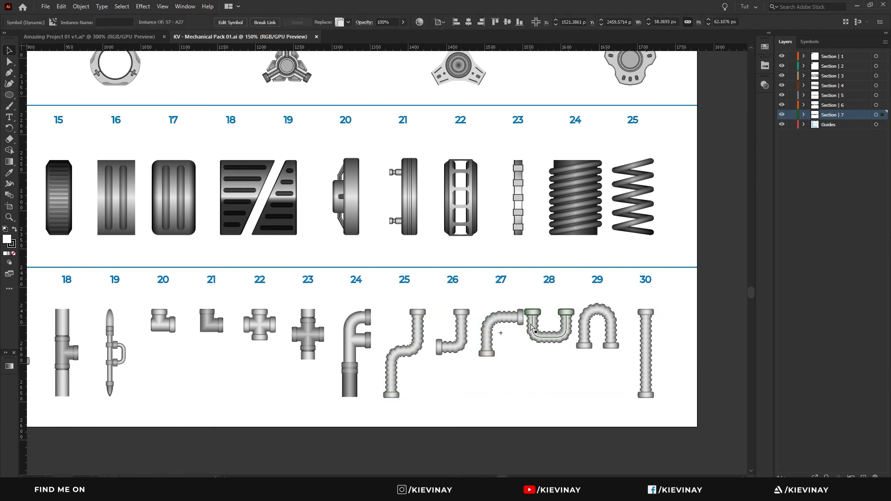
# Paste the S7 - A27 elbow into Amazing Project 01 and stretch its right arm far rightward
pyautogui.click(129, 38)
pyautogui.hotkey('ctrl', 'v')
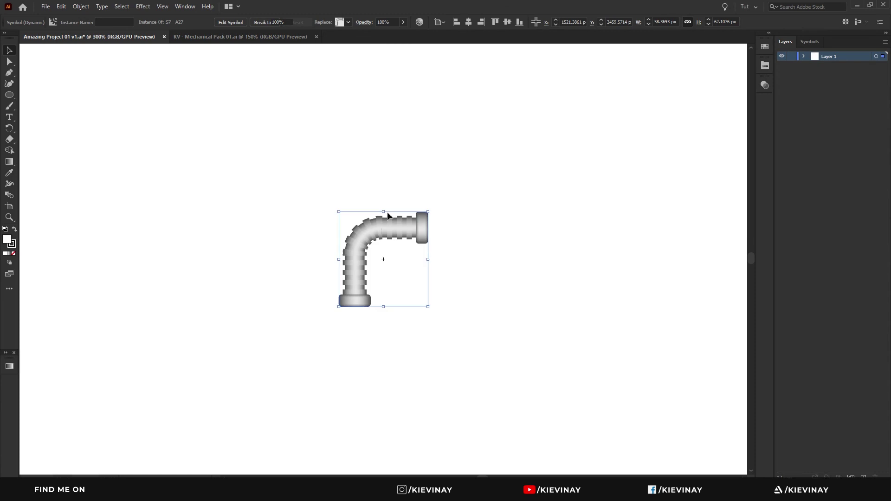
pyautogui.doubleClick(393, 226)
pyautogui.scroll(1, 397, 229)
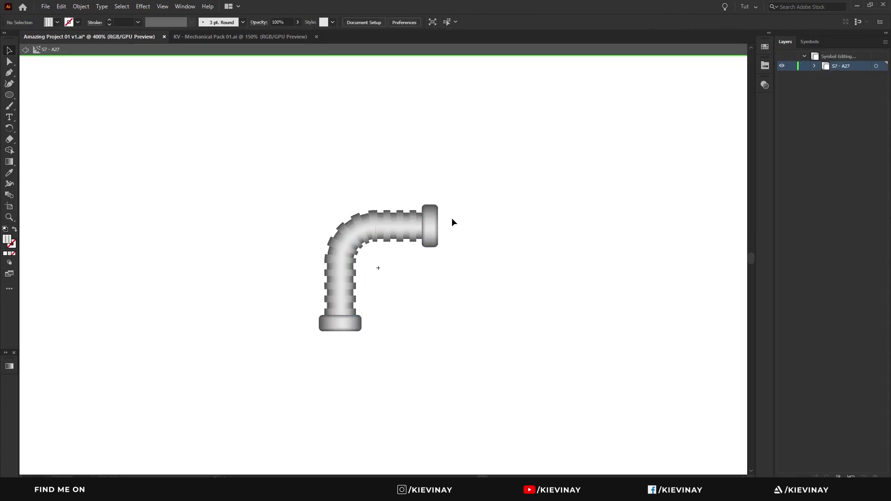
pyautogui.press('a')
pyautogui.click(424, 246)
pyautogui.scroll(1, 426, 245)
pyautogui.moveTo(423, 220); pyautogui.dragTo(687, 220)
pyautogui.scroll(-1, 343, 221)
# Lengthen the vertical arm downward, delete its bottom end cap, and select the pipe's bottom anchor
pyautogui.click(310, 318)
pyautogui.moveTo(311, 309); pyautogui.dragTo(311, 436)
pyautogui.click(387, 388)
pyautogui.scroll(-3, 478, 354)
pyautogui.hscroll(-4, 477, 355)
pyautogui.click(408, 376)
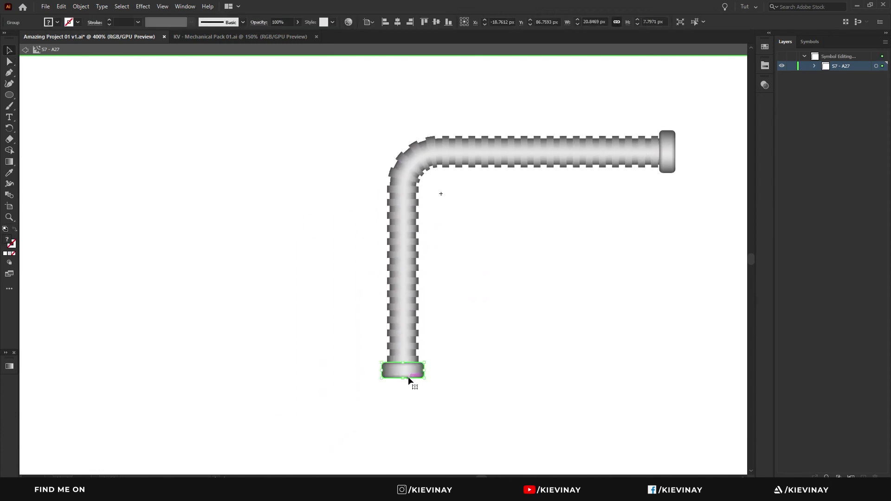
pyautogui.press('Delete')
pyautogui.press('a')
pyautogui.moveTo(417, 375); pyautogui.dragTo(392, 356)
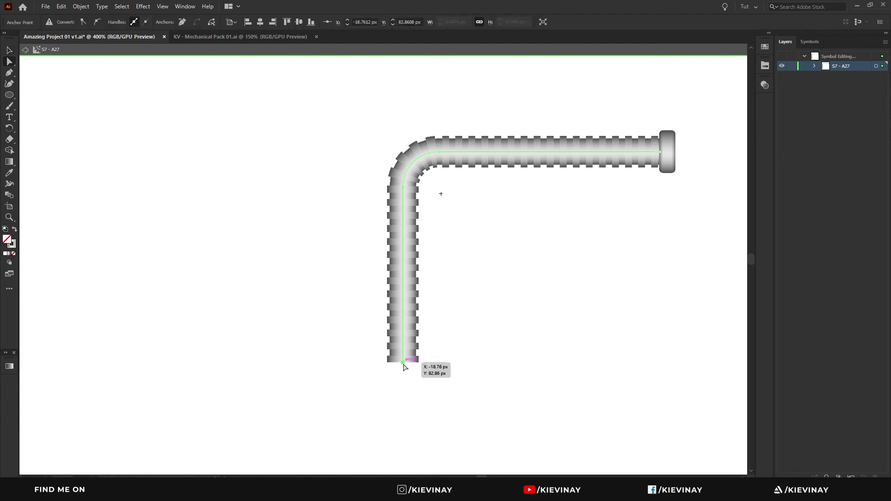
# Extend the pipe with the Pen from its bottom anchor: left, up, then further left
pyautogui.press('p')
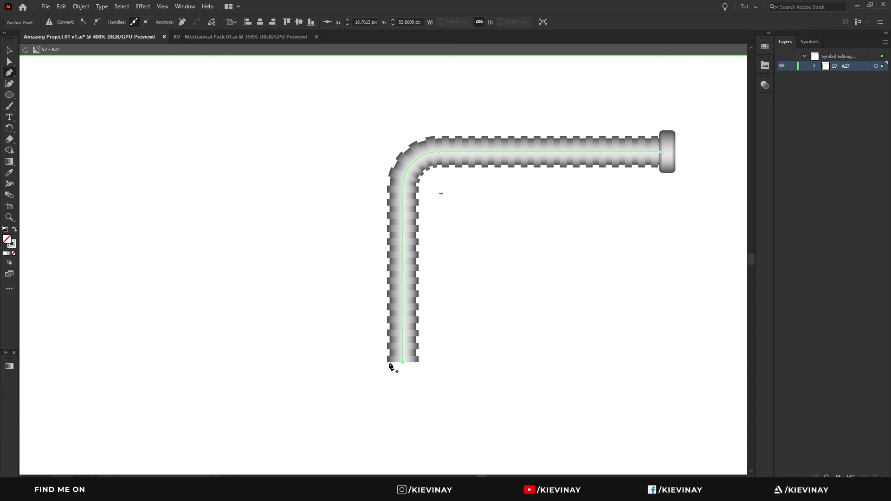
pyautogui.click(404, 363)
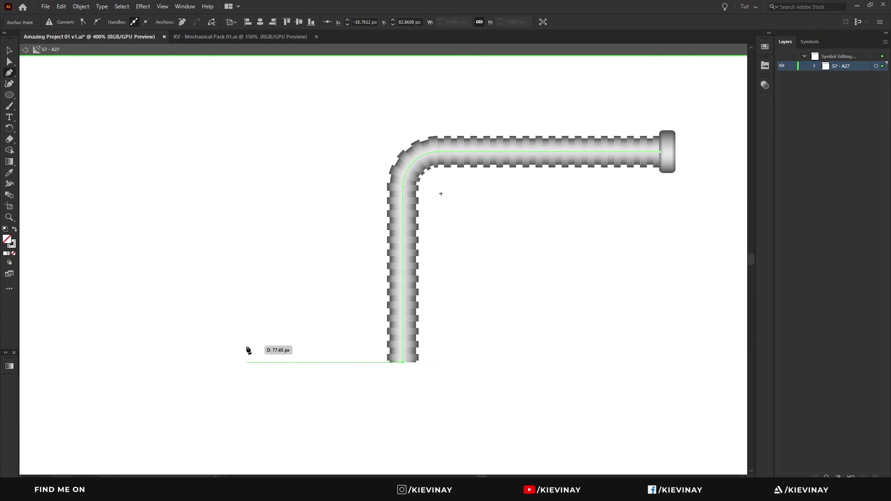
pyautogui.click(247, 362)
pyautogui.moveTo(246, 247)
pyautogui.mouseDown()
pyautogui.moveTo(232, 238)
pyautogui.moveTo(207, 316)
pyautogui.mouseUp()
pyautogui.click(135, 246)
# Round the three new corners of the pipe path to about 19.6 px
pyautogui.press('a')
pyautogui.keyDown('shift'); pyautogui.moveTo(207, 420); pyautogui.dragTo(452, 356); pyautogui.keyUp('shift')
pyautogui.moveTo(398, 360); pyautogui.dragTo(370, 320)
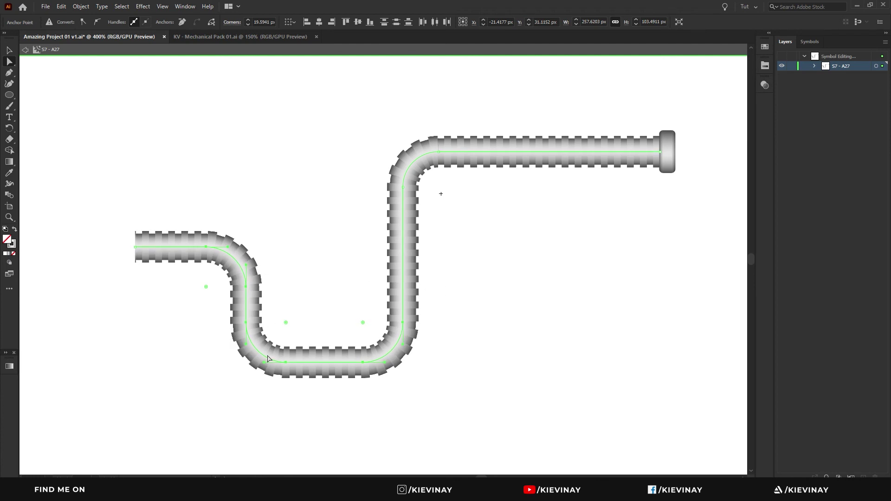
pyautogui.click(490, 304)
pyautogui.press('v')
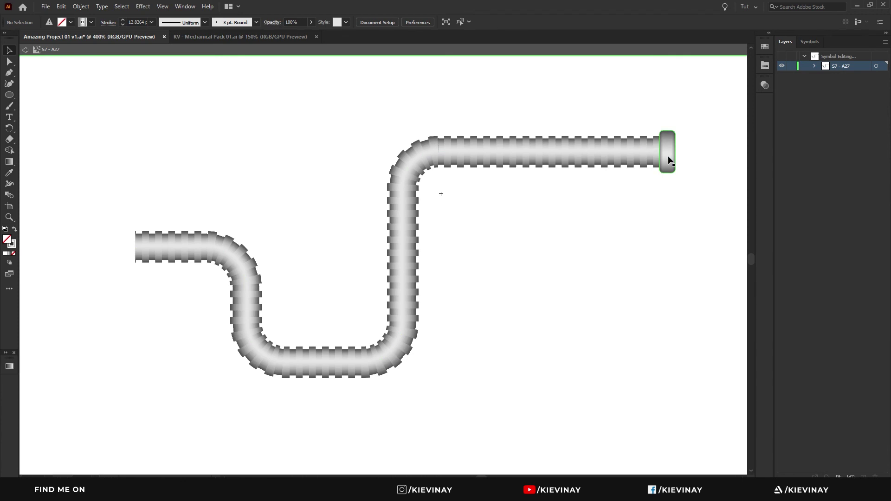
# Alt-drag a copy of the right end cap onto the pipe's new left end
pyautogui.moveTo(676, 157); pyautogui.dragTo(122, 253)
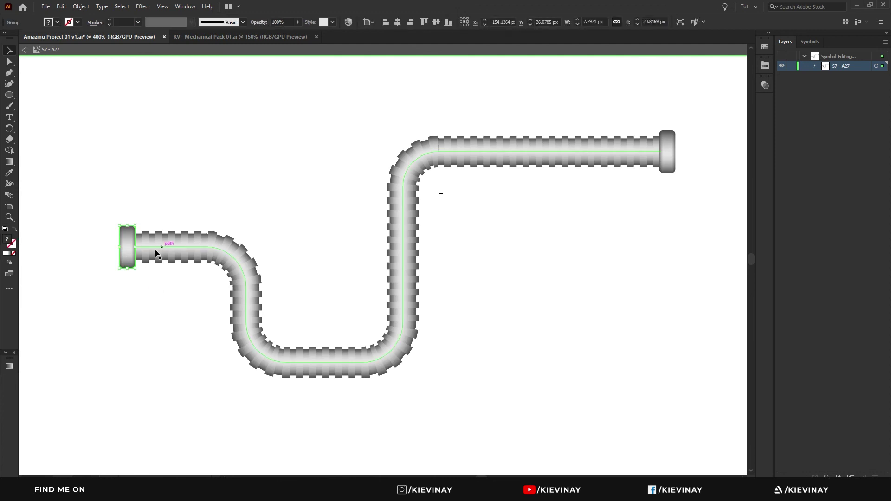